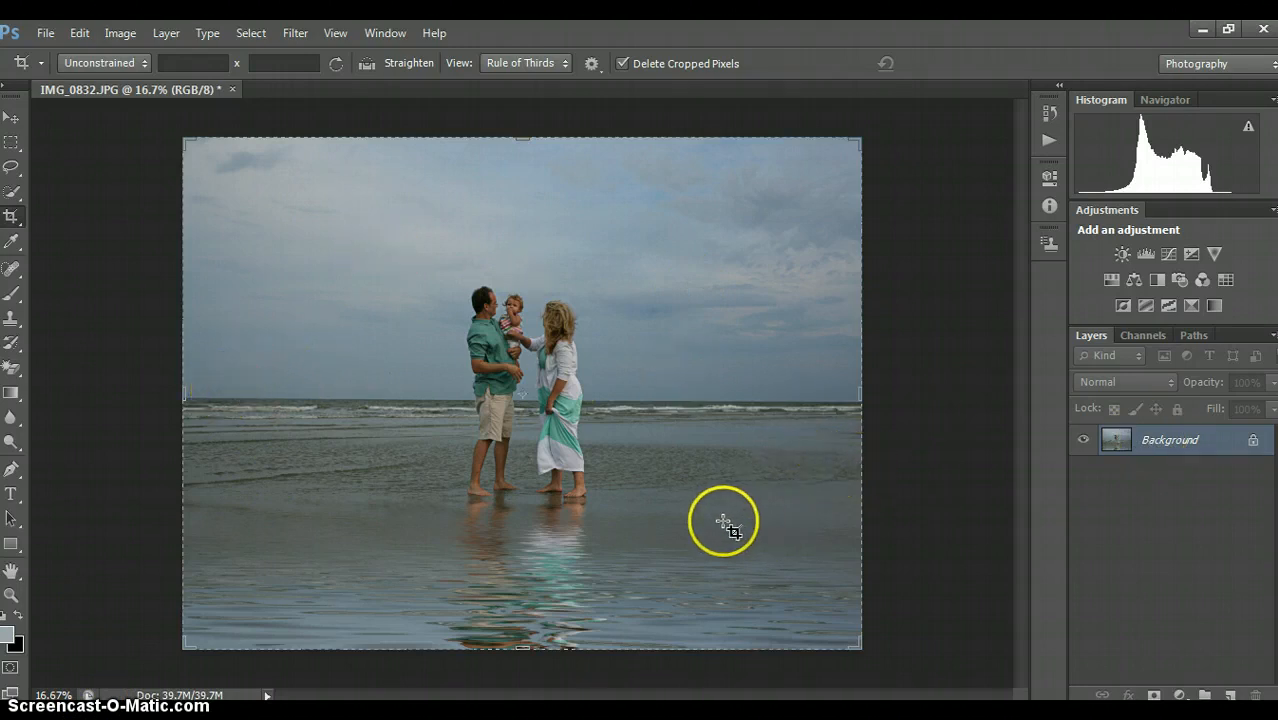
Step: Duplicate the Background layer as Background copy and hide the original Background layer
{"action": "right_click", "coordinate": [1176, 445]}
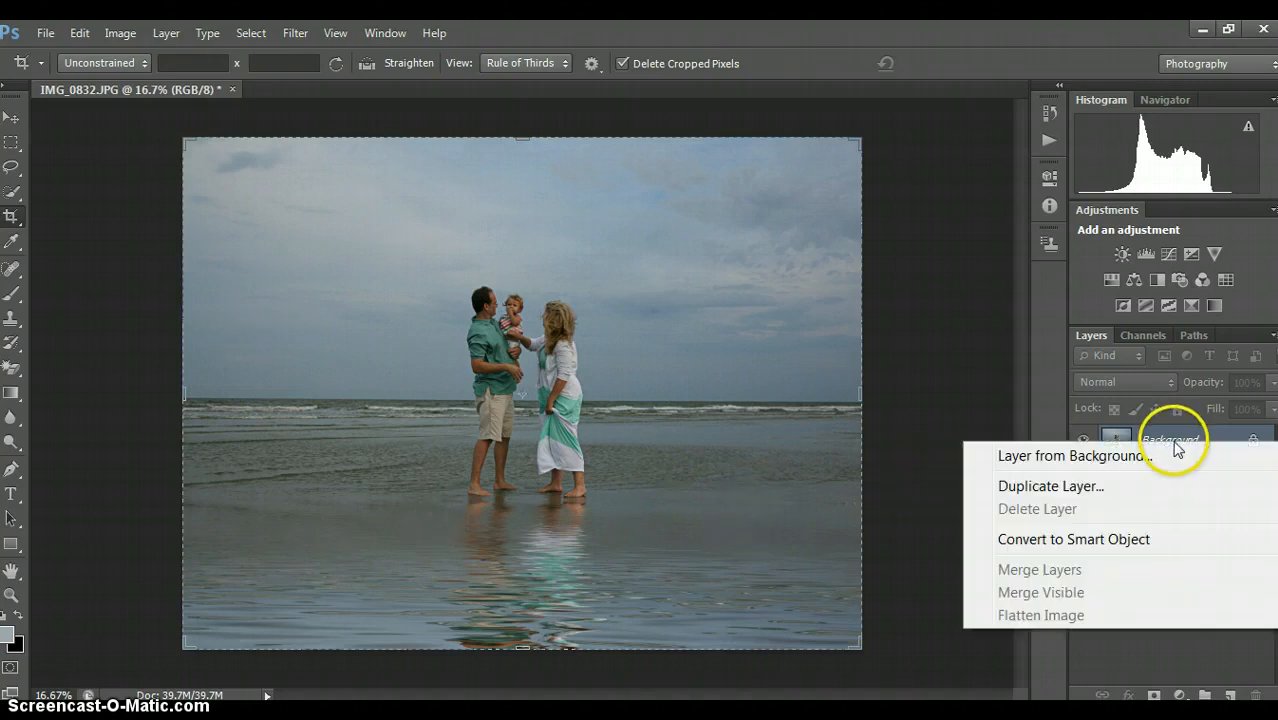
{"action": "left_click", "coordinate": [1130, 487]}
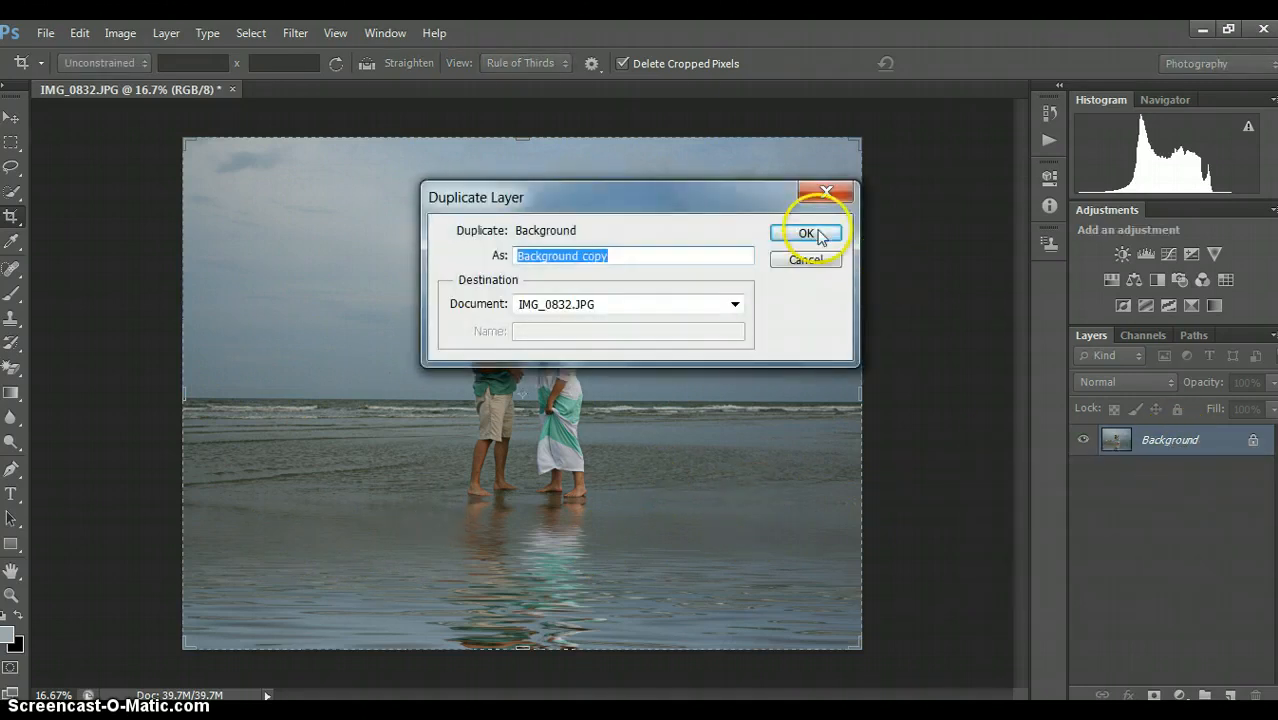
{"action": "left_click", "coordinate": [818, 234]}
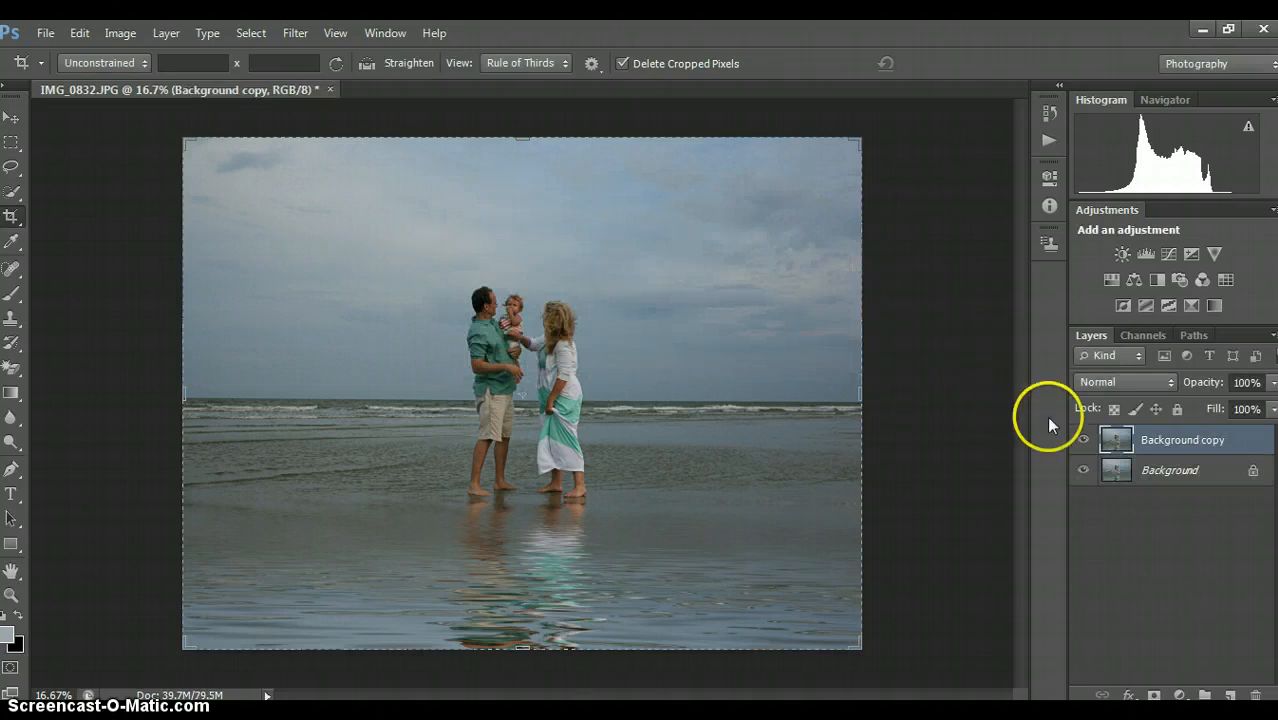
{"action": "left_click", "coordinate": [1083, 470]}
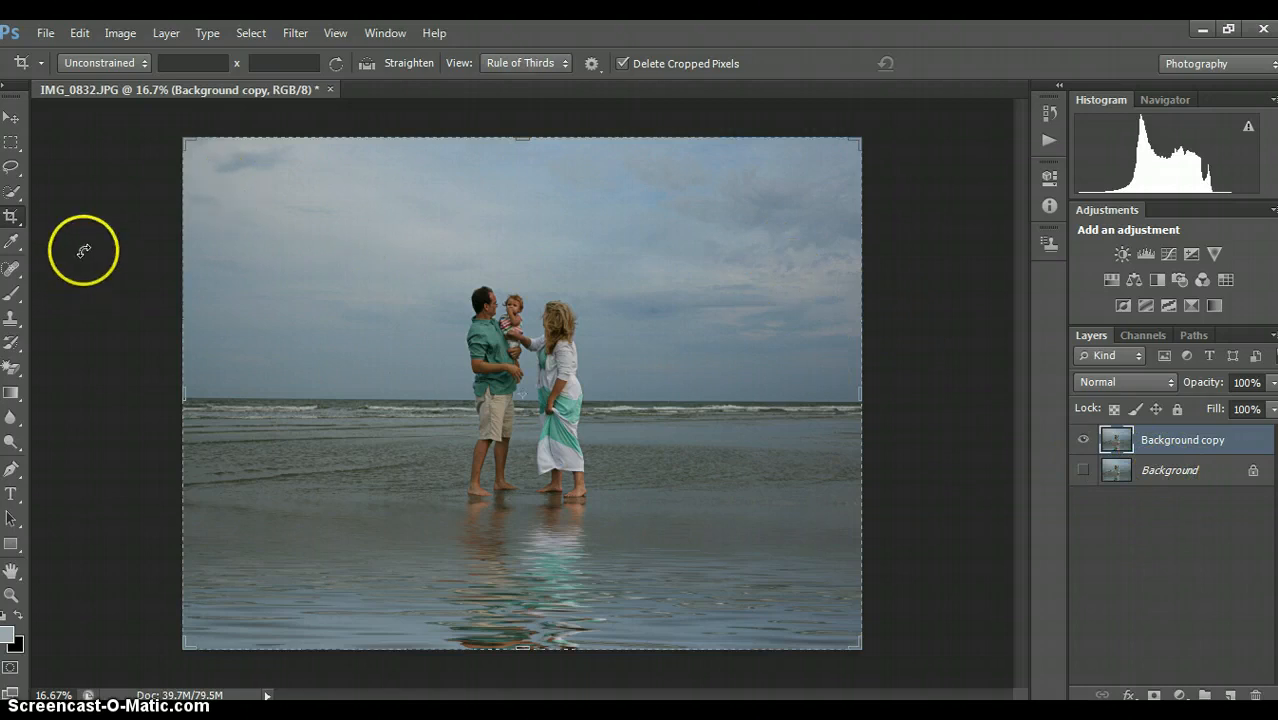
Step: Select the sky tones on Background copy with Color Range, sampling the sky at fuzziness 73, then delete the selected pixels and deselect
{"action": "left_click", "coordinate": [254, 33]}
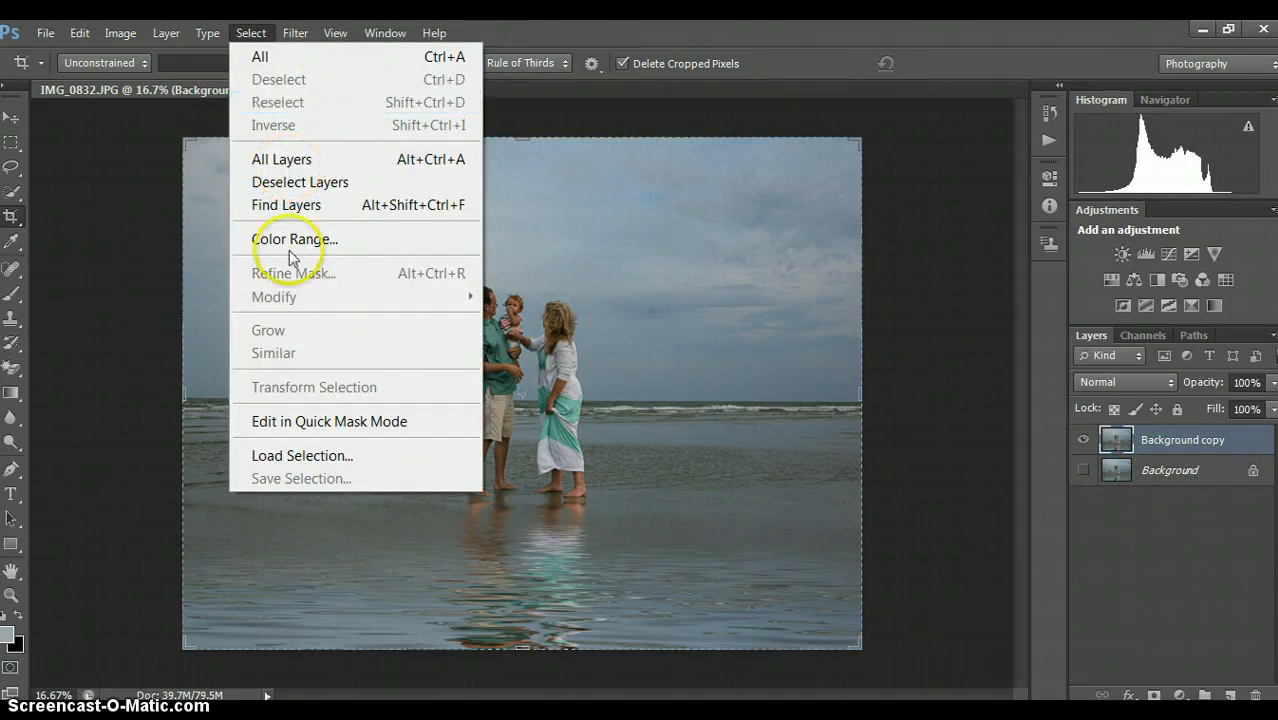
{"action": "left_click", "coordinate": [289, 243]}
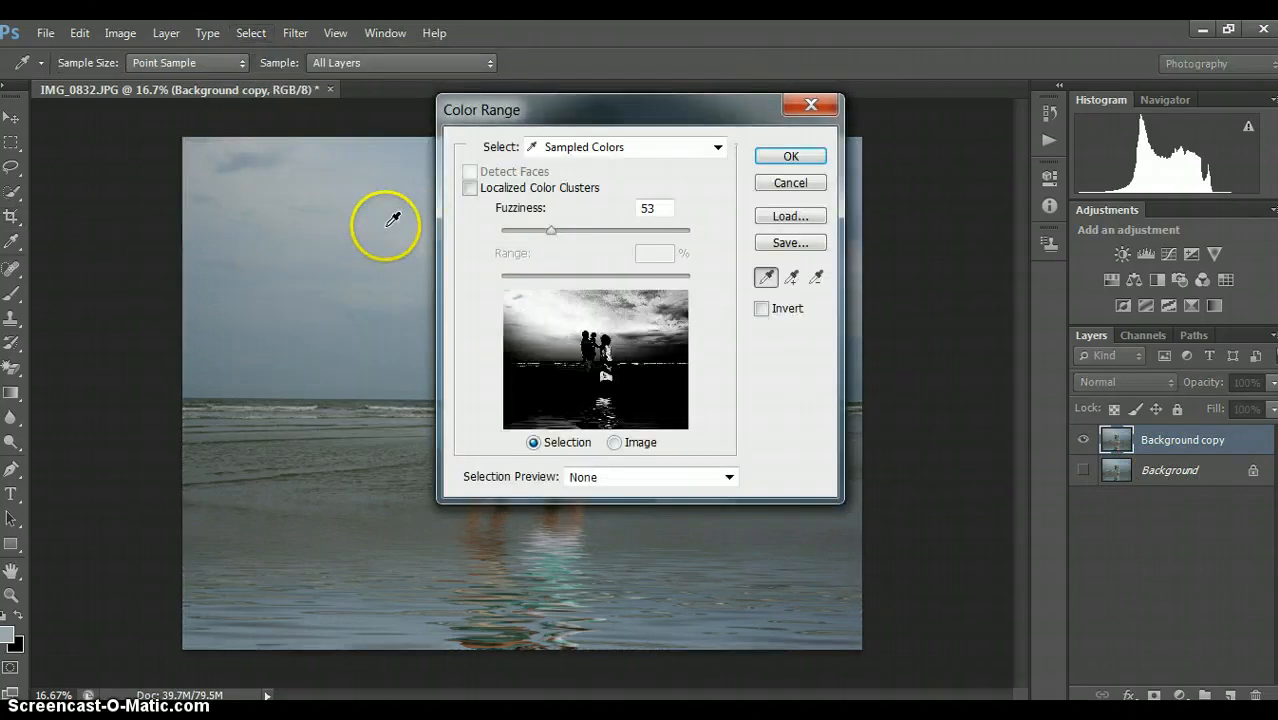
{"action": "left_click", "coordinate": [326, 248]}
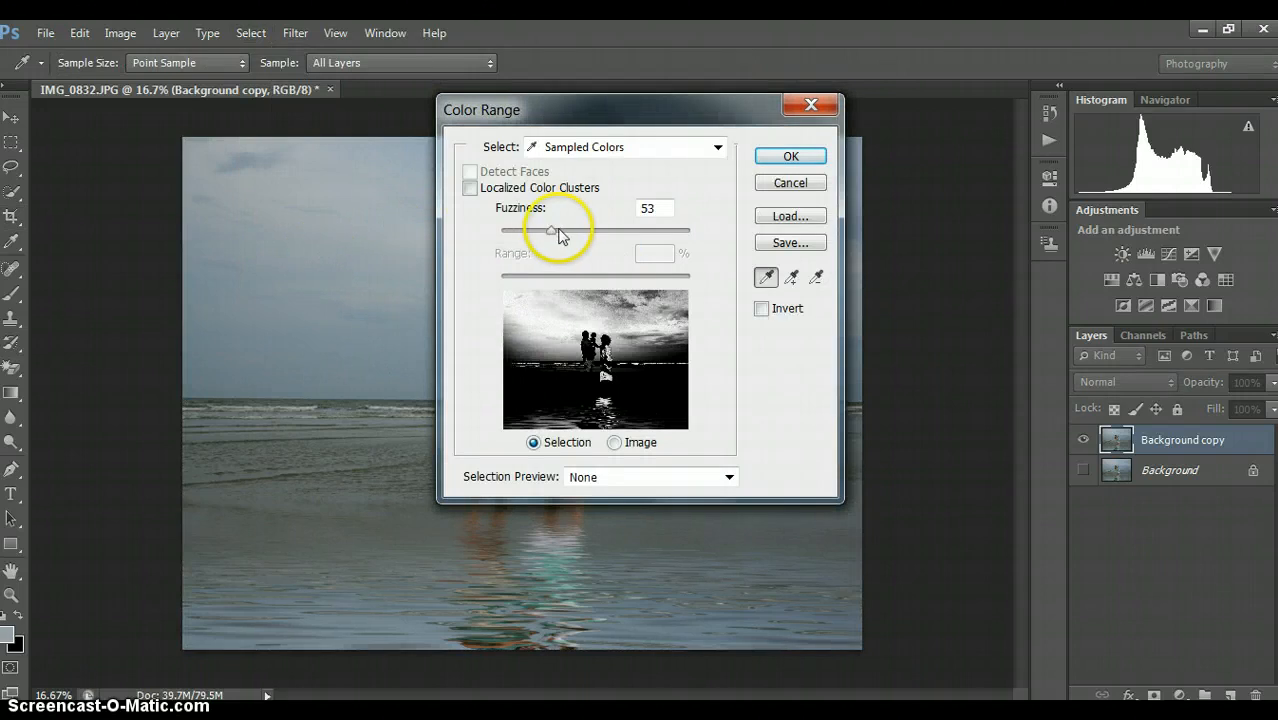
{"action": "left_click_drag", "start_coordinate": [551, 230], "coordinate": [570, 230]}
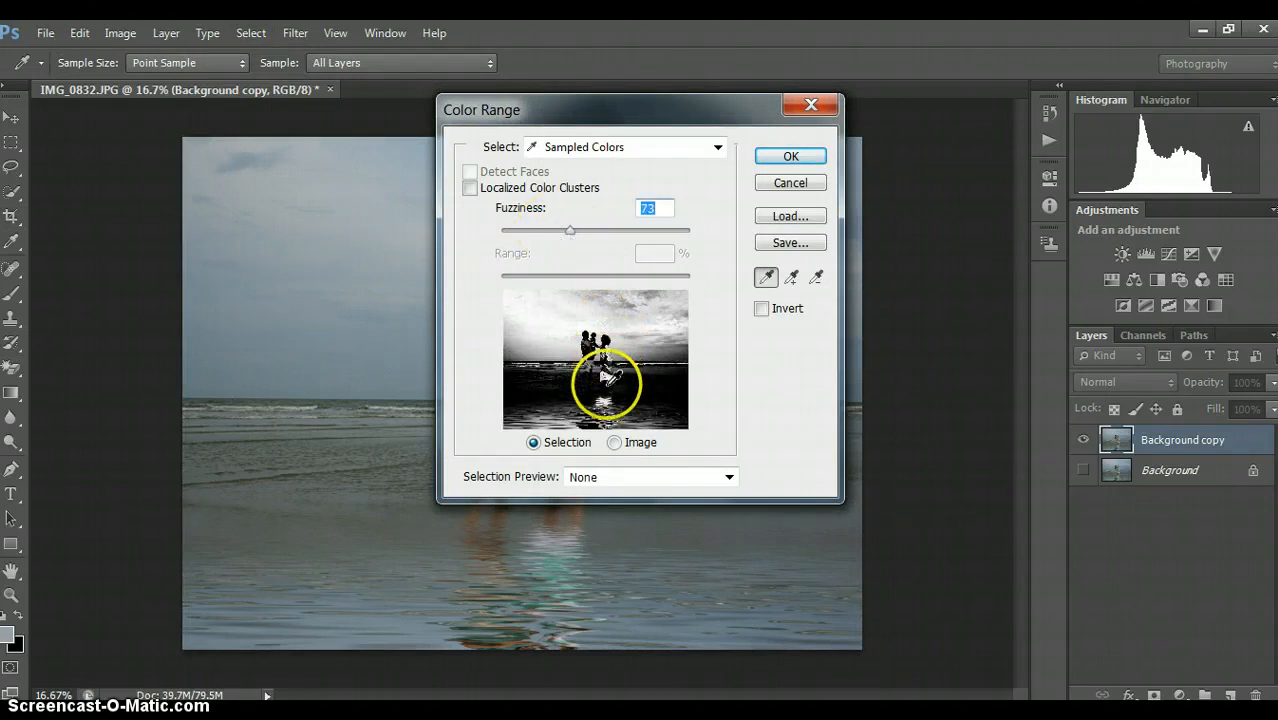
{"action": "left_click", "coordinate": [799, 158]}
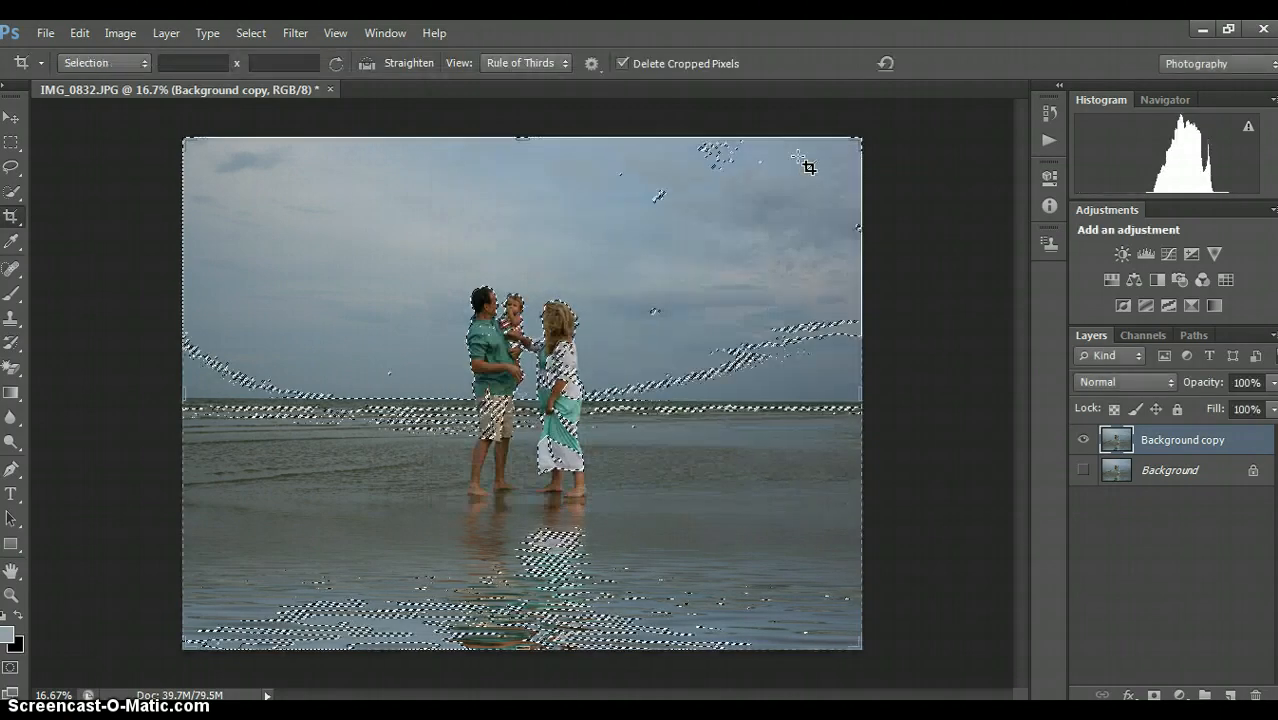
{"action": "key", "text": "Delete"}
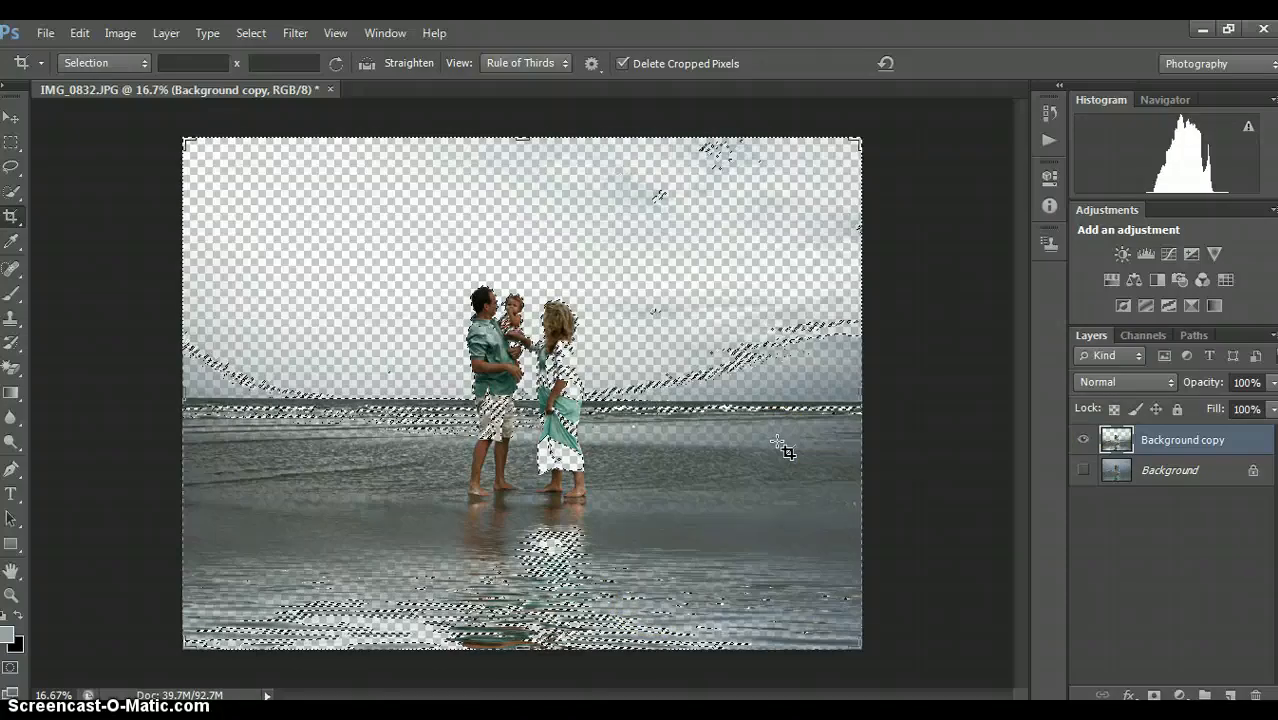
{"action": "left_click", "coordinate": [251, 33]}
{"action": "left_click", "coordinate": [271, 77]}
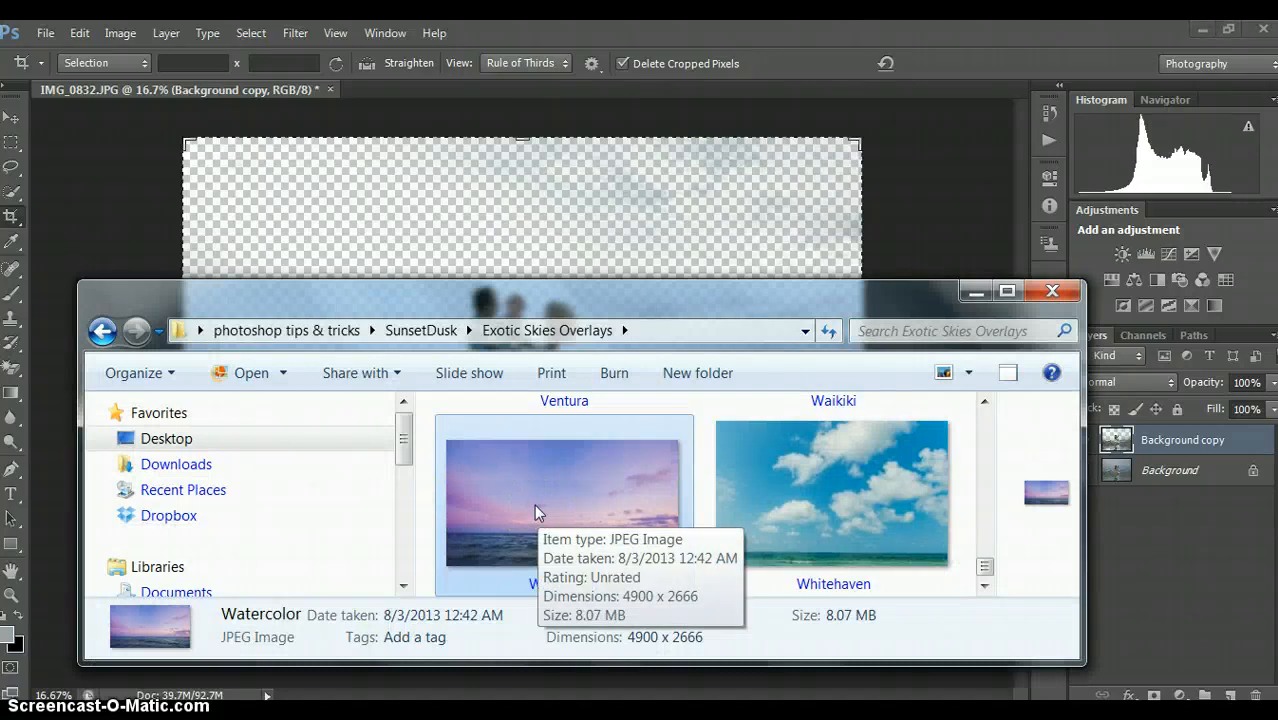
Step: Place the Watercolor sky image from the Exotic Skies Overlays folder and stretch it across the full photo width, aligning its horizon with the photo's
{"action": "left_click_drag", "start_coordinate": [534, 504], "coordinate": [446, 240]}
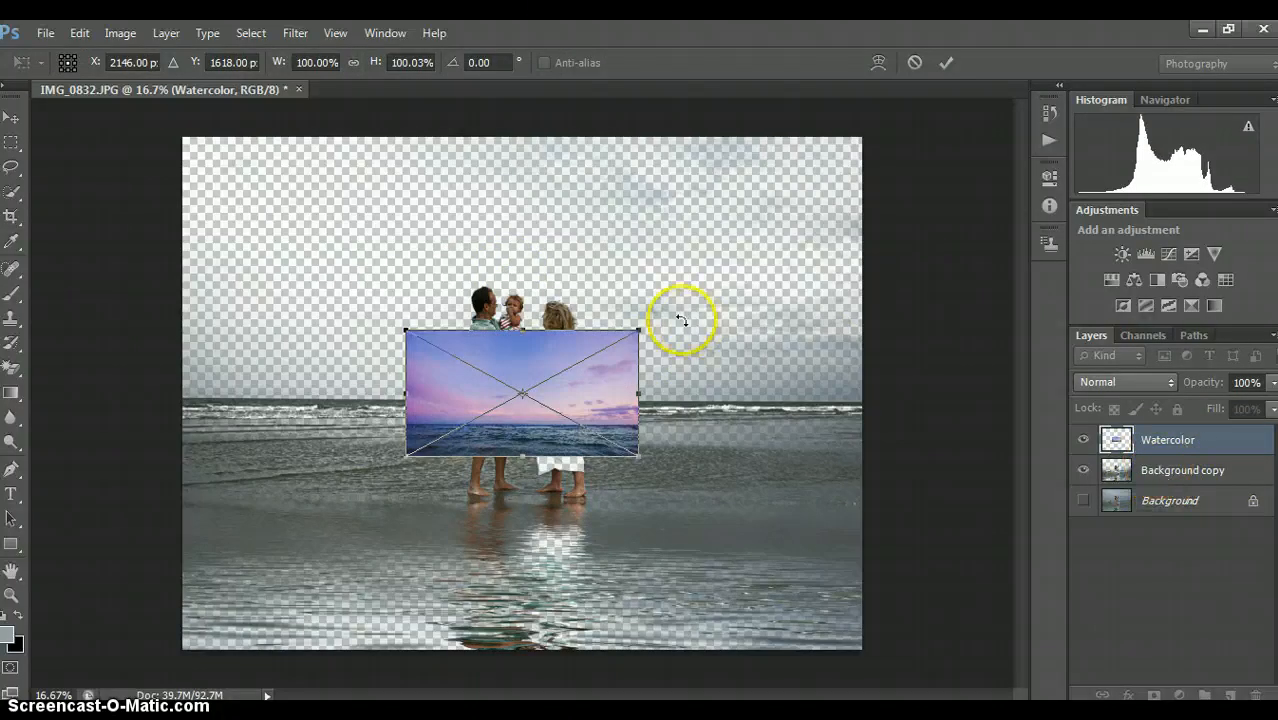
{"action": "left_click_drag", "start_coordinate": [404, 330], "coordinate": [184, 140]}
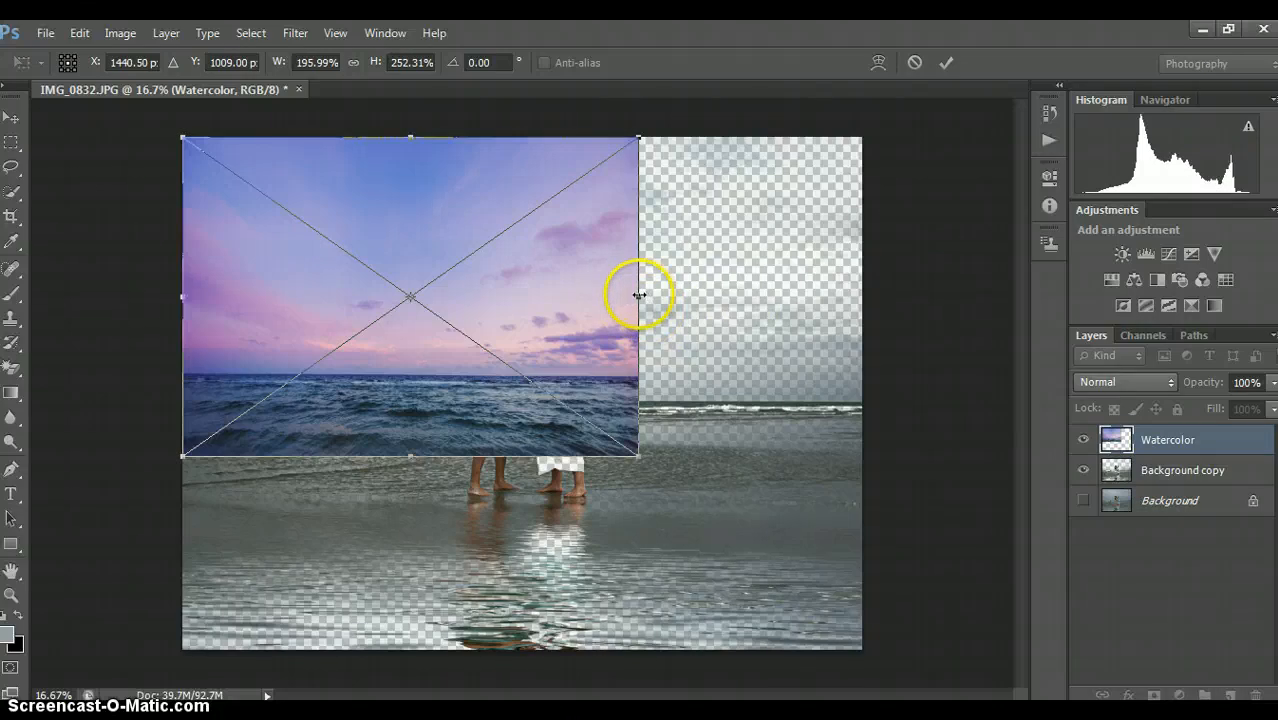
{"action": "left_click_drag", "start_coordinate": [638, 295], "coordinate": [842, 296]}
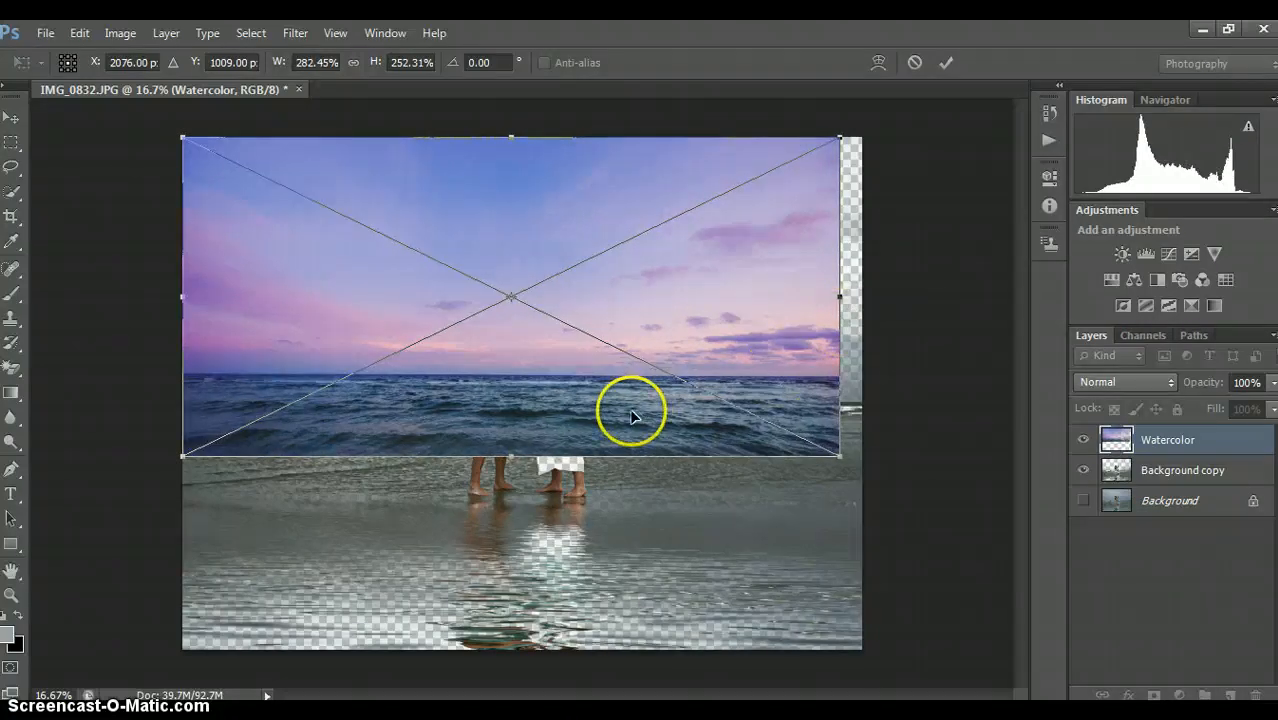
{"action": "left_click_drag", "start_coordinate": [512, 454], "coordinate": [514, 489]}
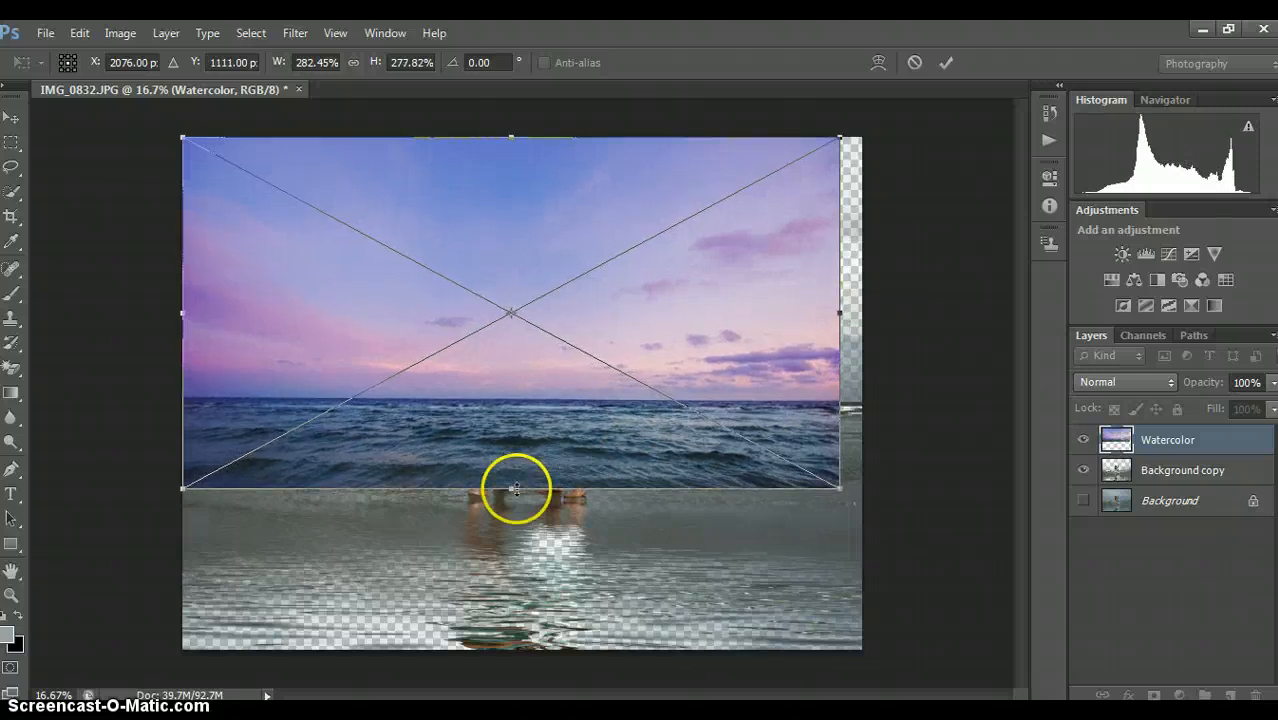
{"action": "left_click_drag", "start_coordinate": [840, 316], "coordinate": [862, 314]}
{"action": "key", "text": "c"}
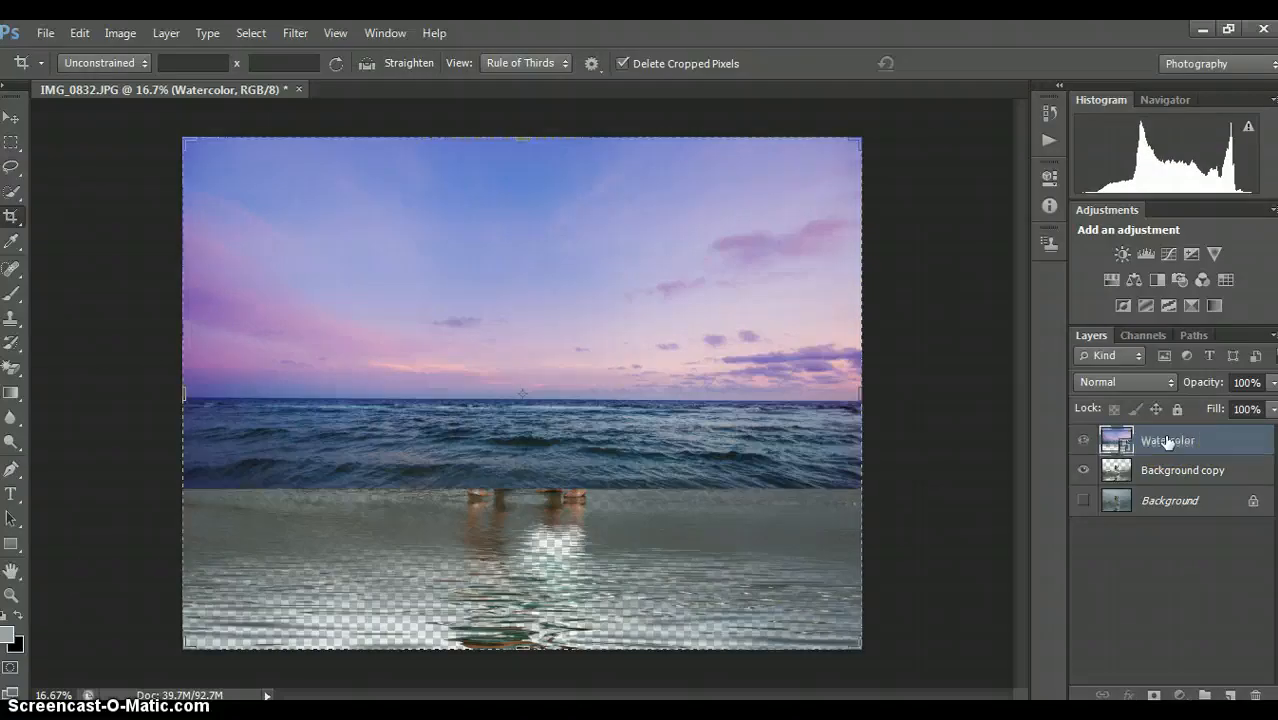
Step: Move the Watercolor layer beneath Background copy, add a layer mask to it, and show the original Background layer
{"action": "left_click_drag", "start_coordinate": [1166, 442], "coordinate": [1162, 482]}
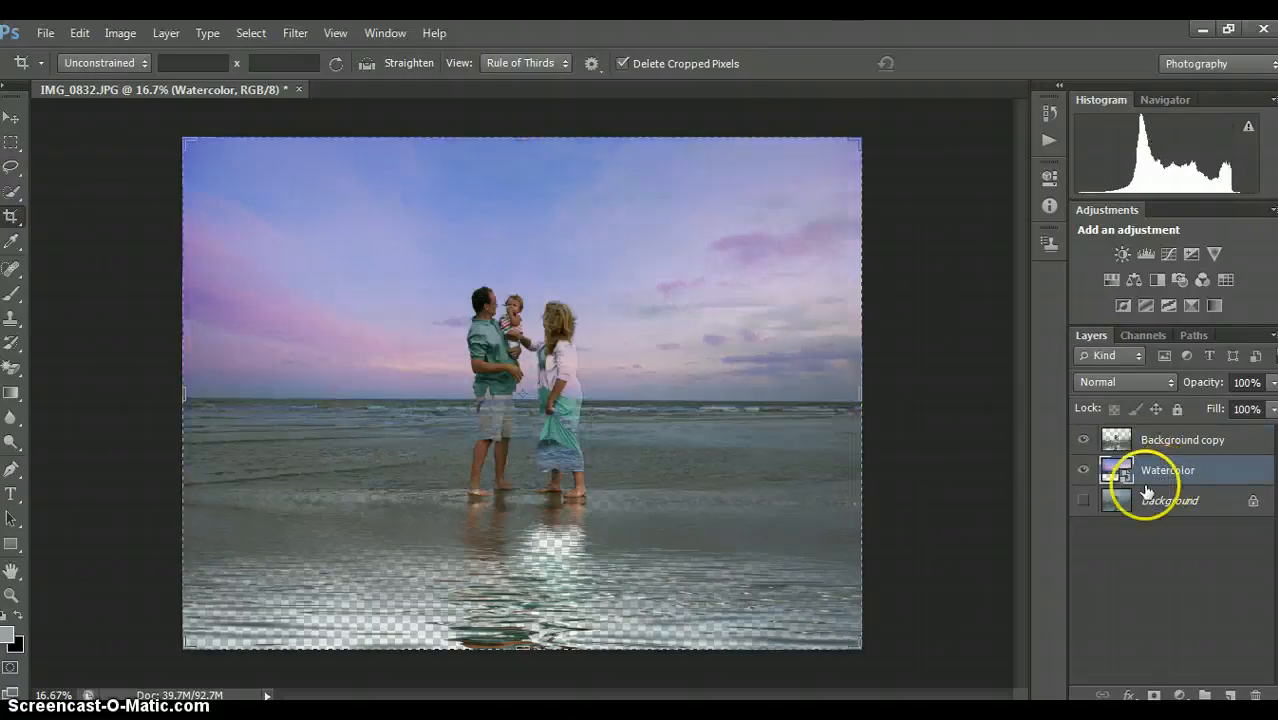
{"action": "left_click", "coordinate": [1155, 693]}
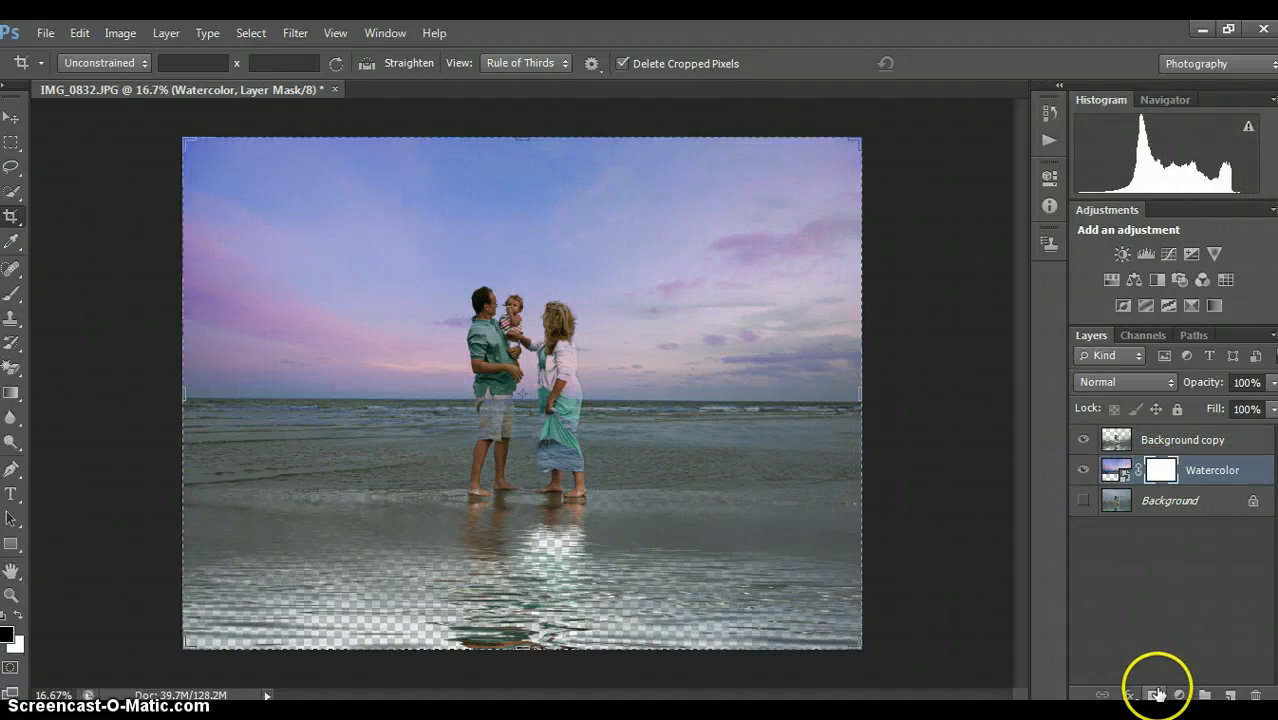
{"action": "left_click", "coordinate": [1085, 503]}
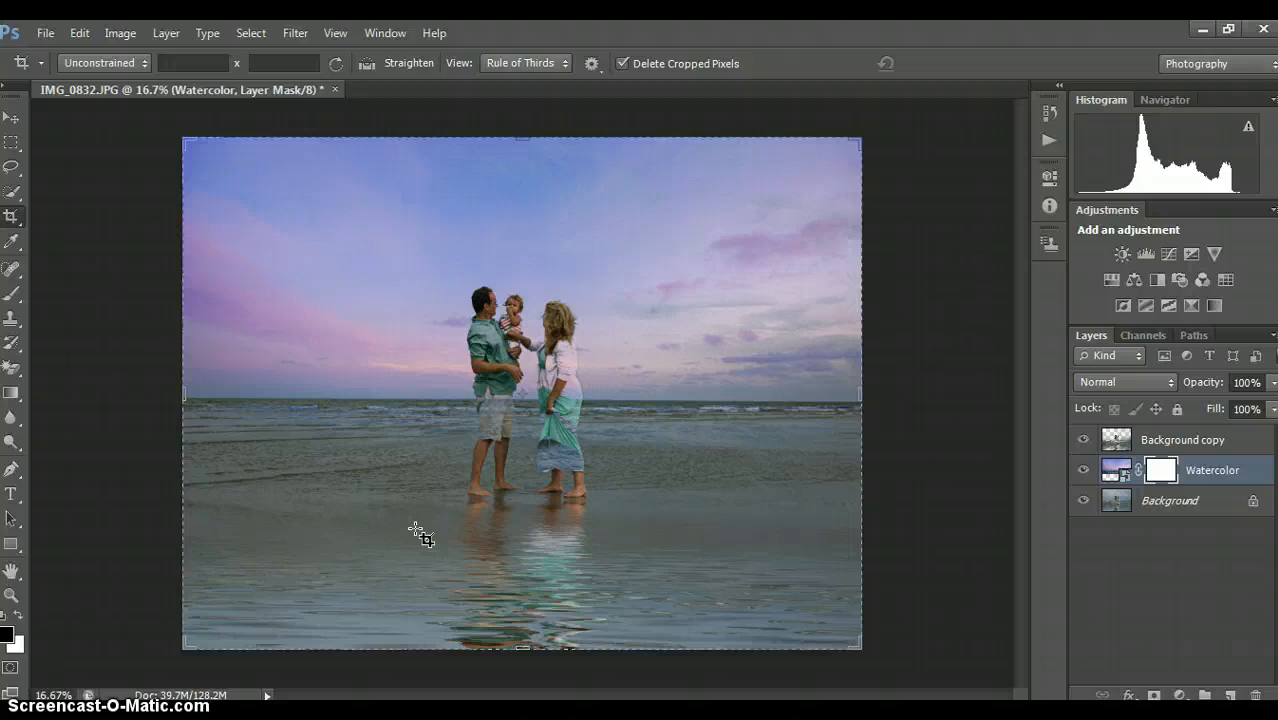
Step: Paint black with the Brush on the Watercolor mask over the couple's clothing and along the shoreline waves
{"action": "left_click", "coordinate": [12, 293]}
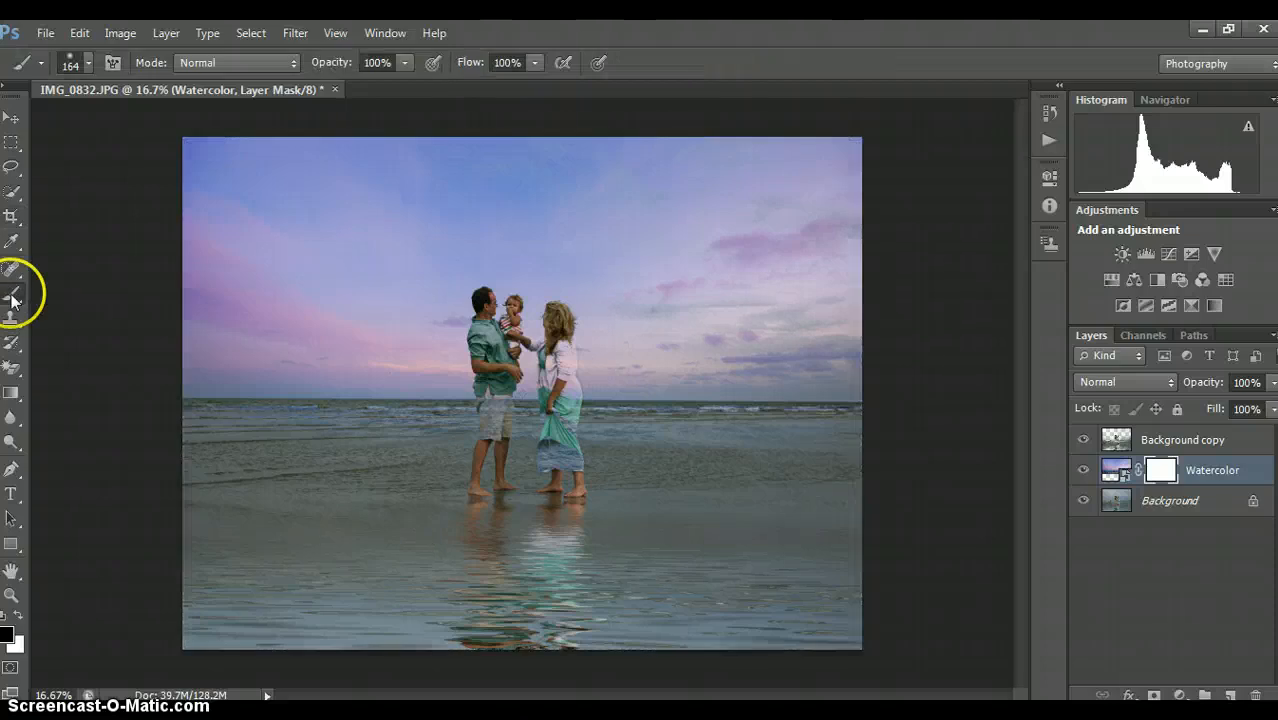
{"action": "mouse_move", "coordinate": [555, 430]}
{"action": "left_mouse_down"}
{"action": "mouse_move", "coordinate": [562, 422]}
{"action": "mouse_move", "coordinate": [570, 446]}
{"action": "left_mouse_up"}
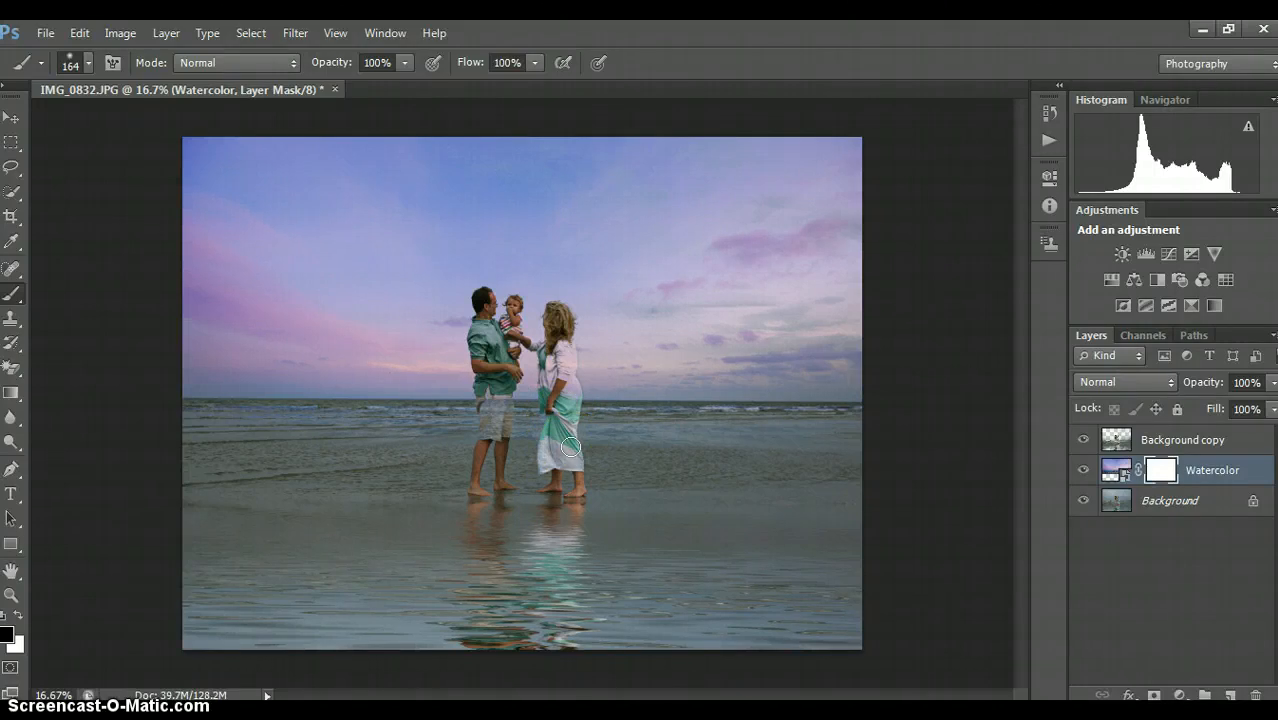
{"action": "mouse_move", "coordinate": [570, 446]}
{"action": "left_mouse_down"}
{"action": "mouse_move", "coordinate": [554, 318]}
{"action": "mouse_move", "coordinate": [558, 404]}
{"action": "mouse_move", "coordinate": [556, 391]}
{"action": "mouse_move", "coordinate": [498, 380]}
{"action": "left_mouse_up"}
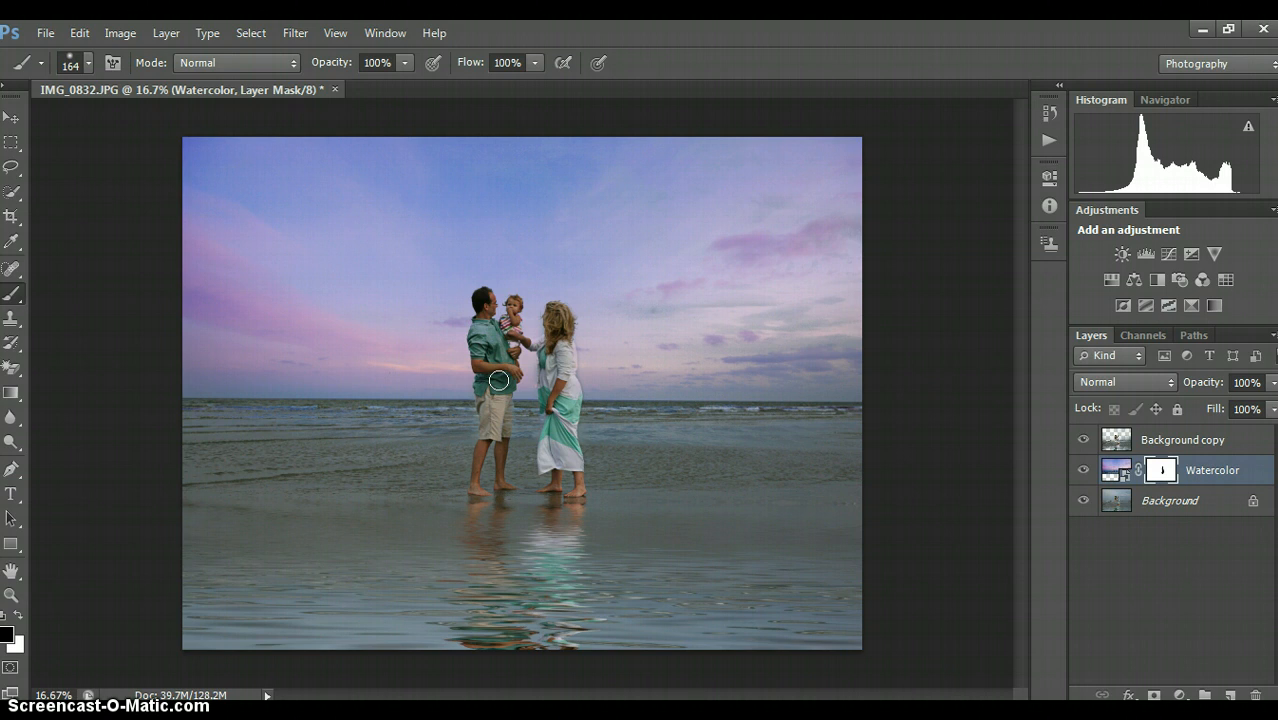
{"action": "mouse_move", "coordinate": [498, 380]}
{"action": "left_mouse_down"}
{"action": "mouse_move", "coordinate": [513, 344]}
{"action": "mouse_move", "coordinate": [494, 392]}
{"action": "mouse_move", "coordinate": [505, 497]}
{"action": "mouse_move", "coordinate": [500, 451]}
{"action": "mouse_move", "coordinate": [509, 461]}
{"action": "mouse_move", "coordinate": [455, 414]}
{"action": "left_mouse_up"}
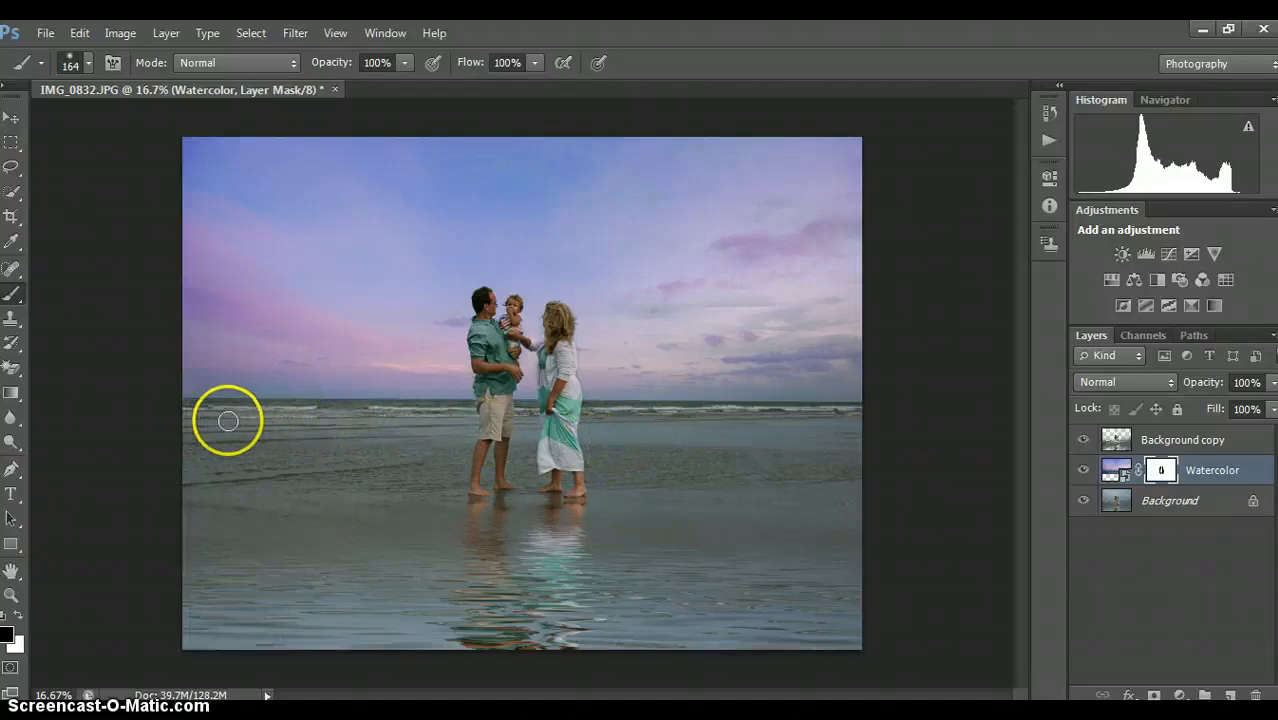
{"action": "mouse_move", "coordinate": [567, 436]}
{"action": "left_mouse_down"}
{"action": "mouse_move", "coordinate": [690, 448]}
{"action": "mouse_move", "coordinate": [852, 422]}
{"action": "left_mouse_up"}
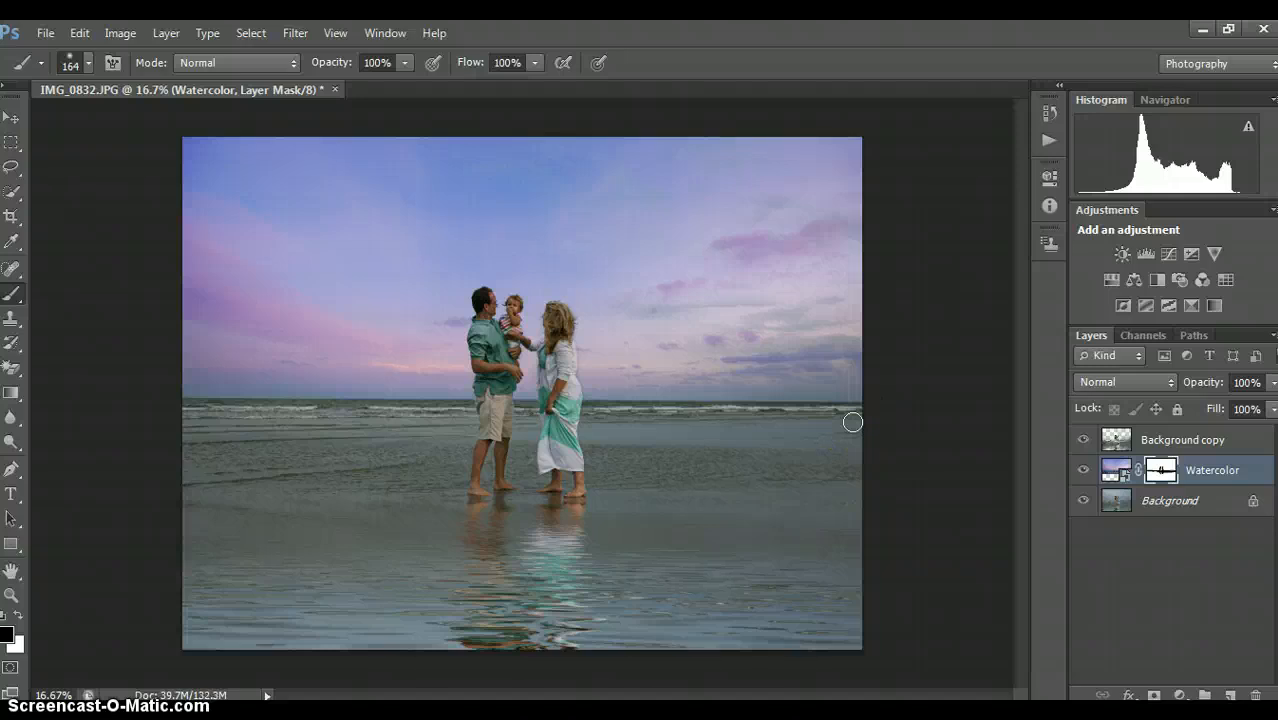
Step: Mask the overlay off the woman's sleeve in black, and paint white to restore the sky just behind her
{"action": "left_click_drag", "start_coordinate": [571, 337], "coordinate": [548, 378]}
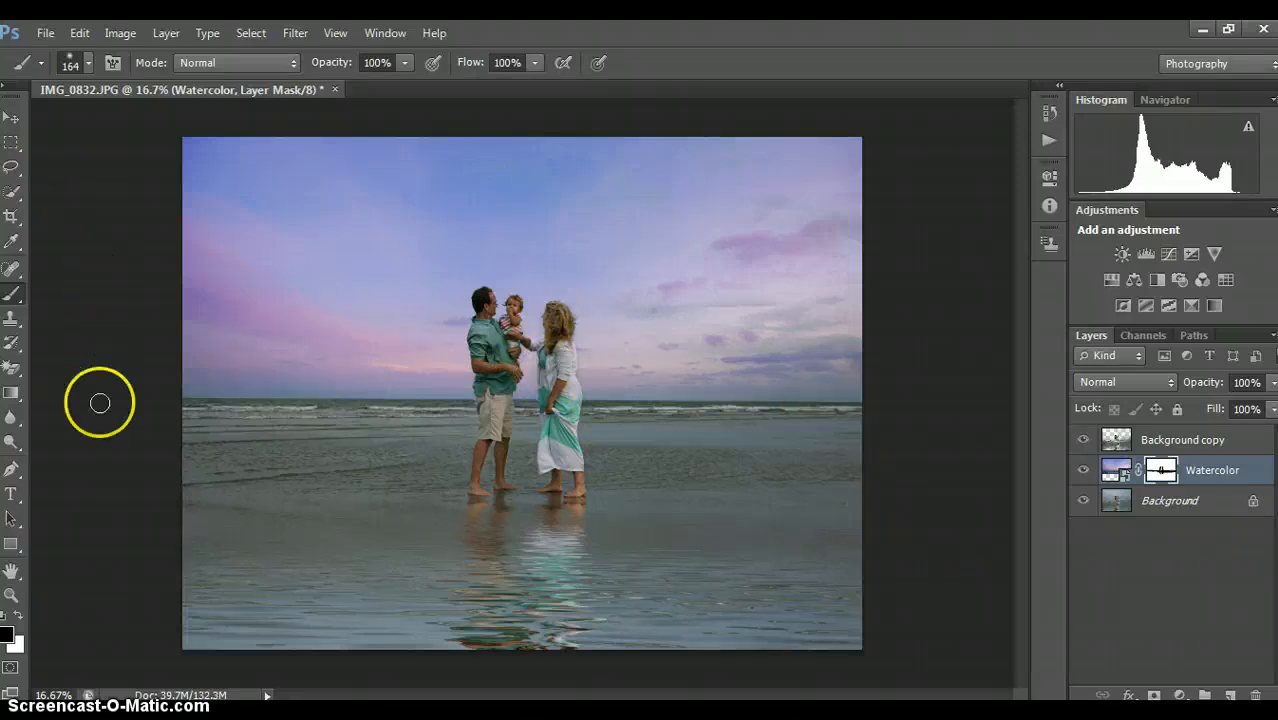
{"action": "left_click", "coordinate": [19, 614]}
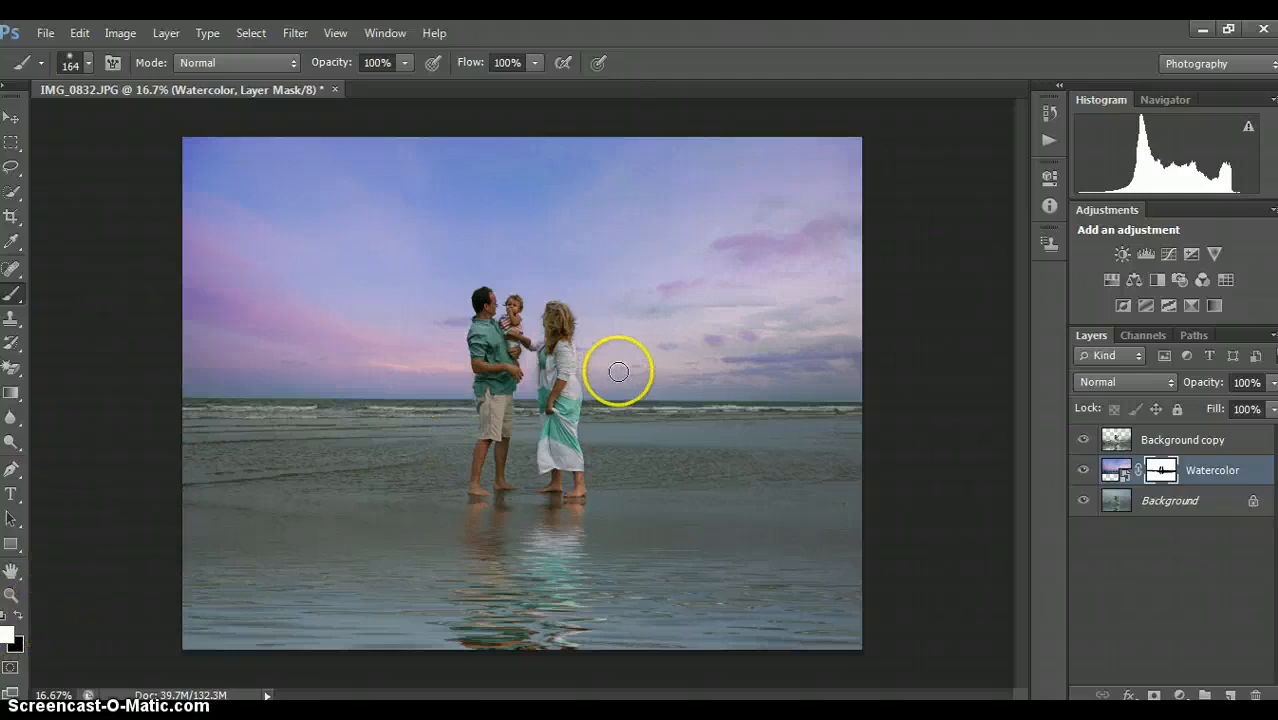
{"action": "mouse_move", "coordinate": [618, 372]}
{"action": "left_mouse_down"}
{"action": "mouse_move", "coordinate": [585, 371]}
{"action": "mouse_move", "coordinate": [588, 385]}
{"action": "left_mouse_up"}
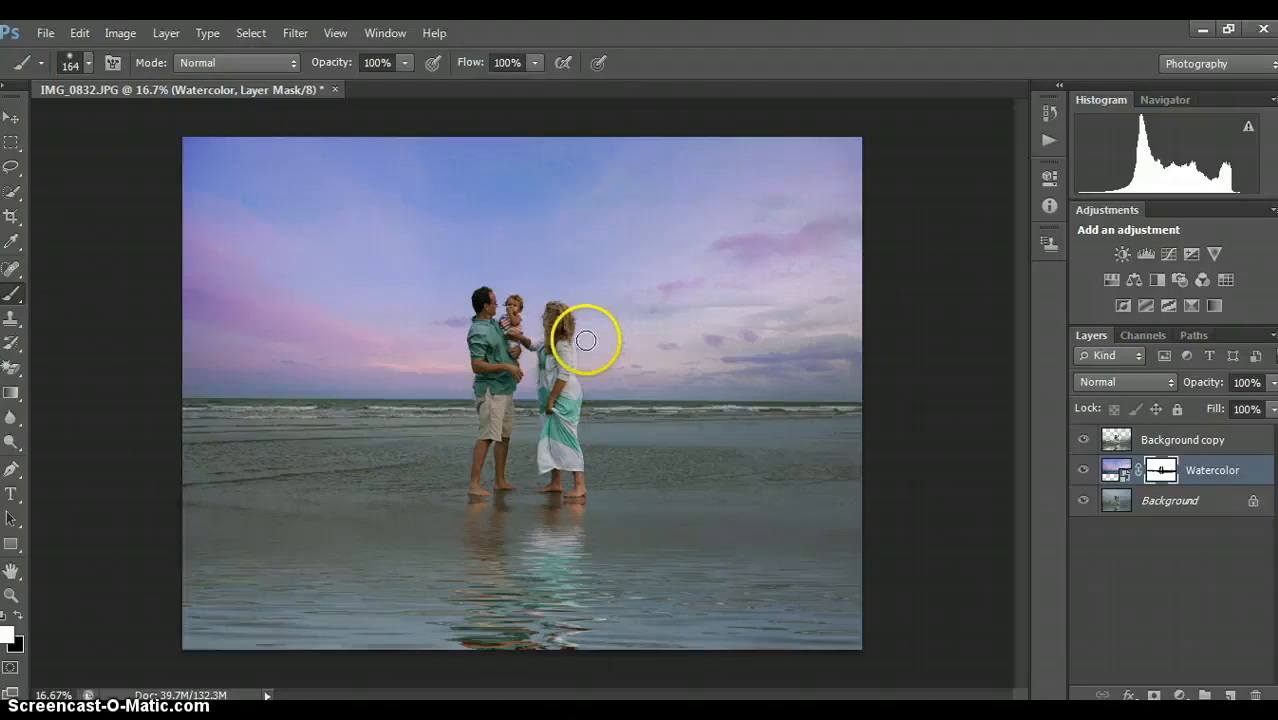
Step: Duplicate the masked Watercolor layer as Watercolor copy
{"action": "right_click", "coordinate": [1198, 472]}
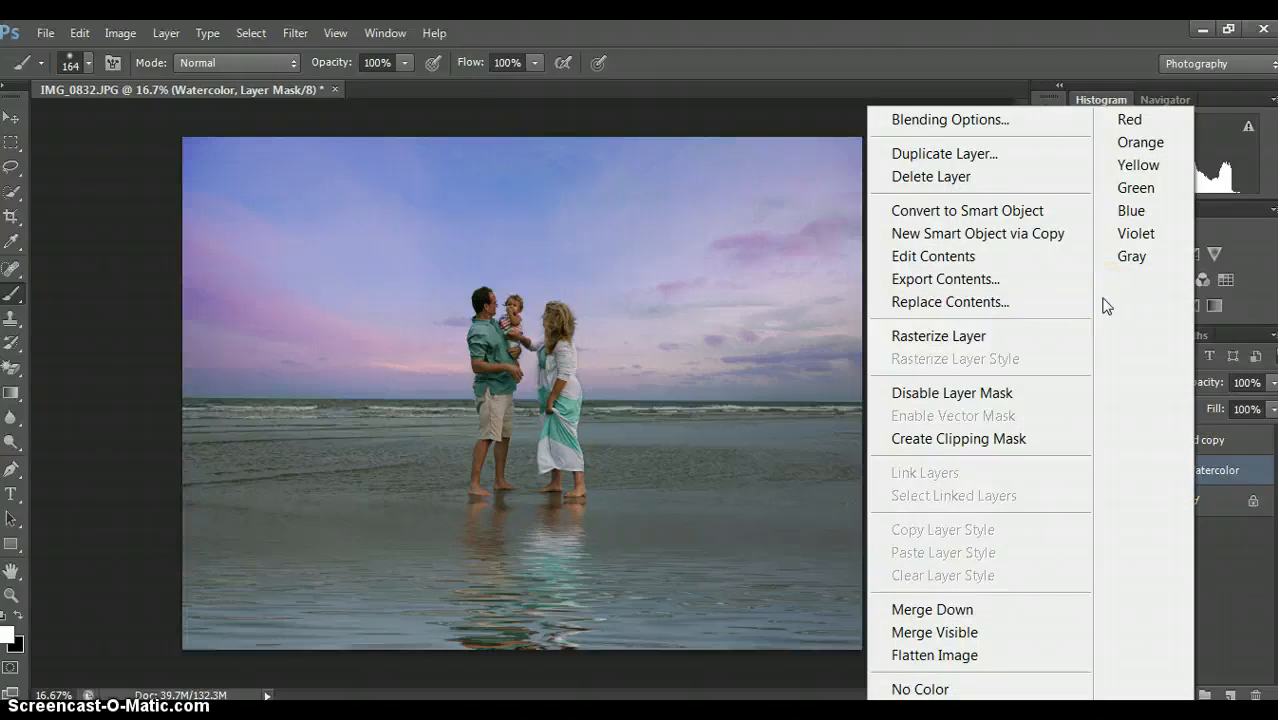
{"action": "left_click", "coordinate": [958, 153]}
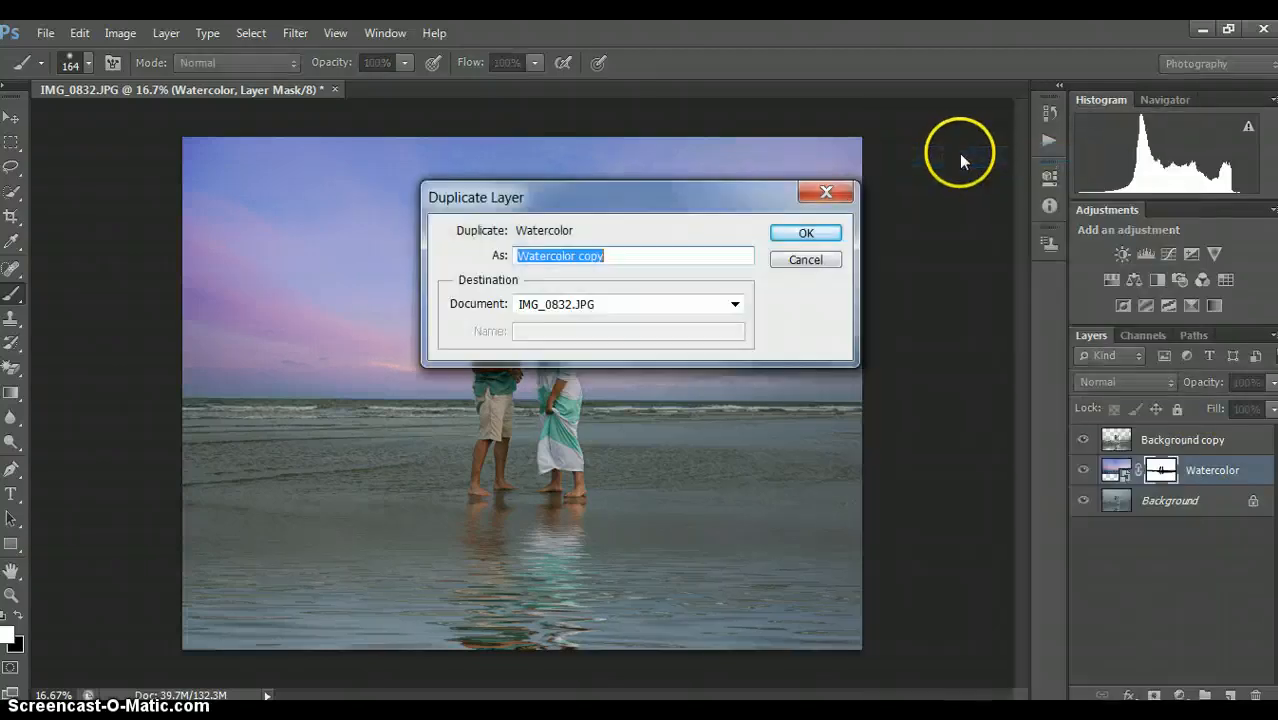
{"action": "left_click", "coordinate": [822, 237]}
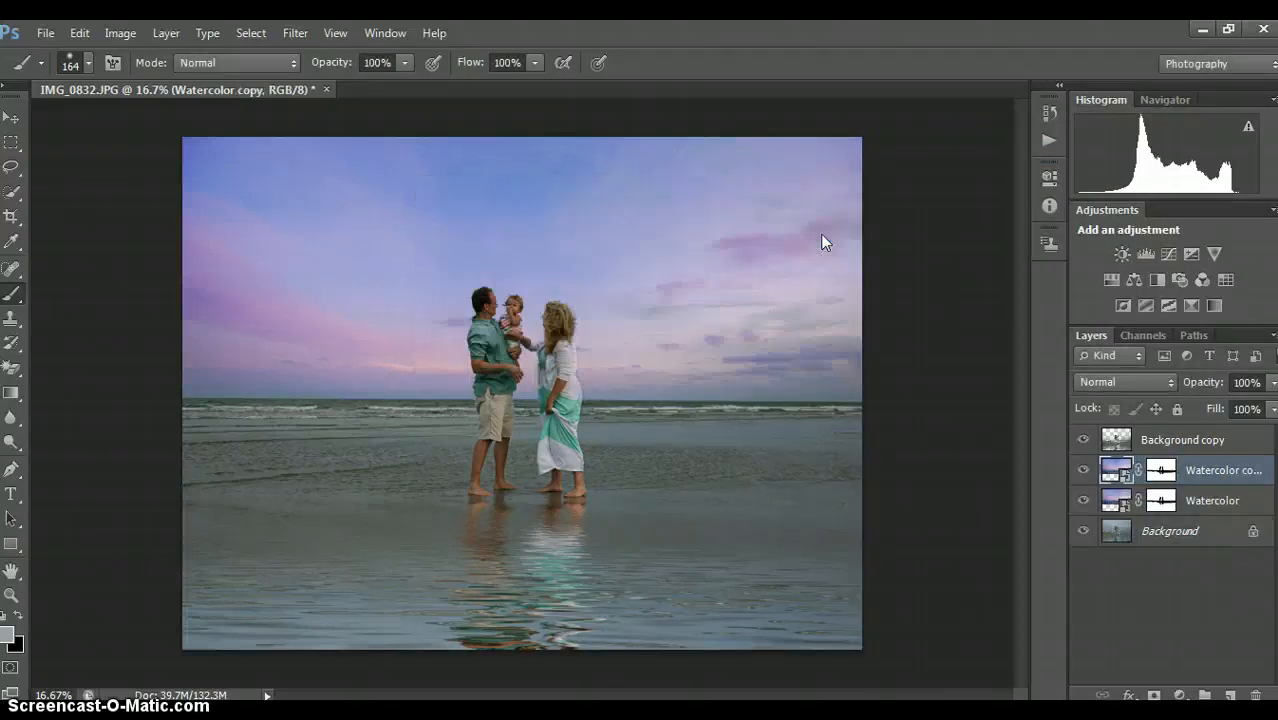
Step: Flip Watercolor copy vertically, stretch it from the photo's bottom edge up to the horizon as a reflection, and toggle its visibility to compare
{"action": "left_click", "coordinate": [11, 117]}
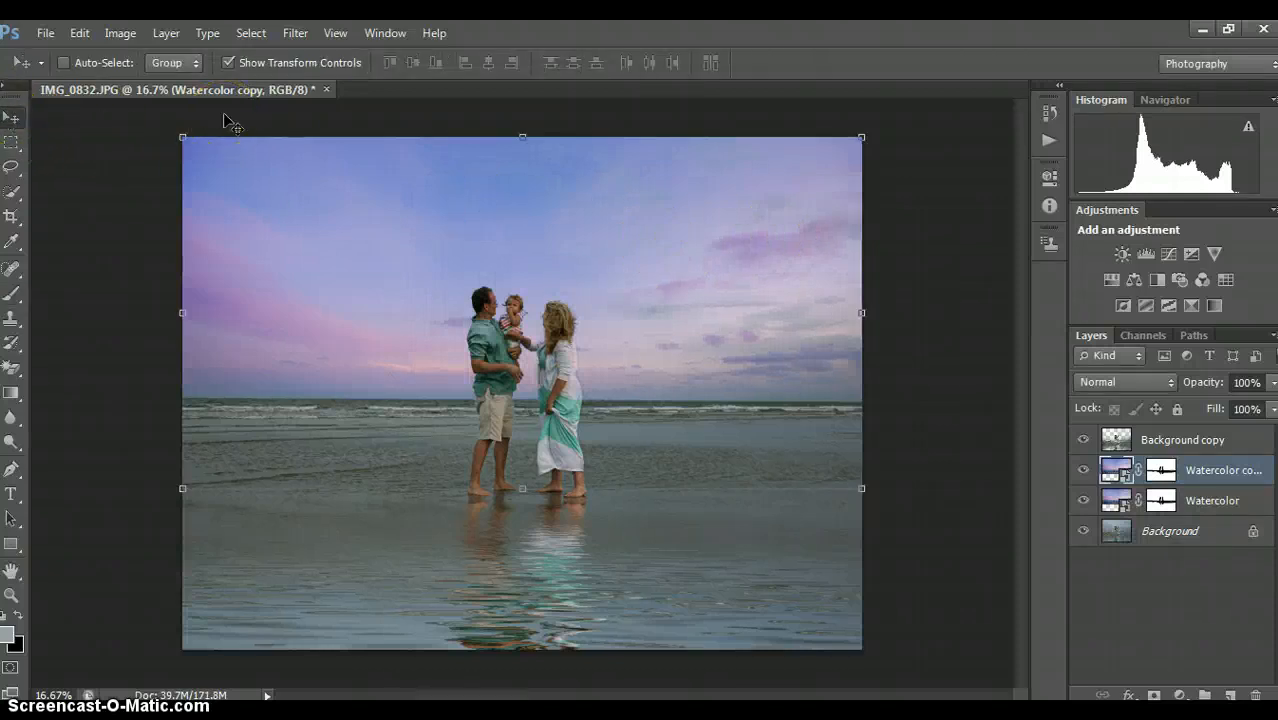
{"action": "left_click_drag", "start_coordinate": [523, 138], "coordinate": [523, 649]}
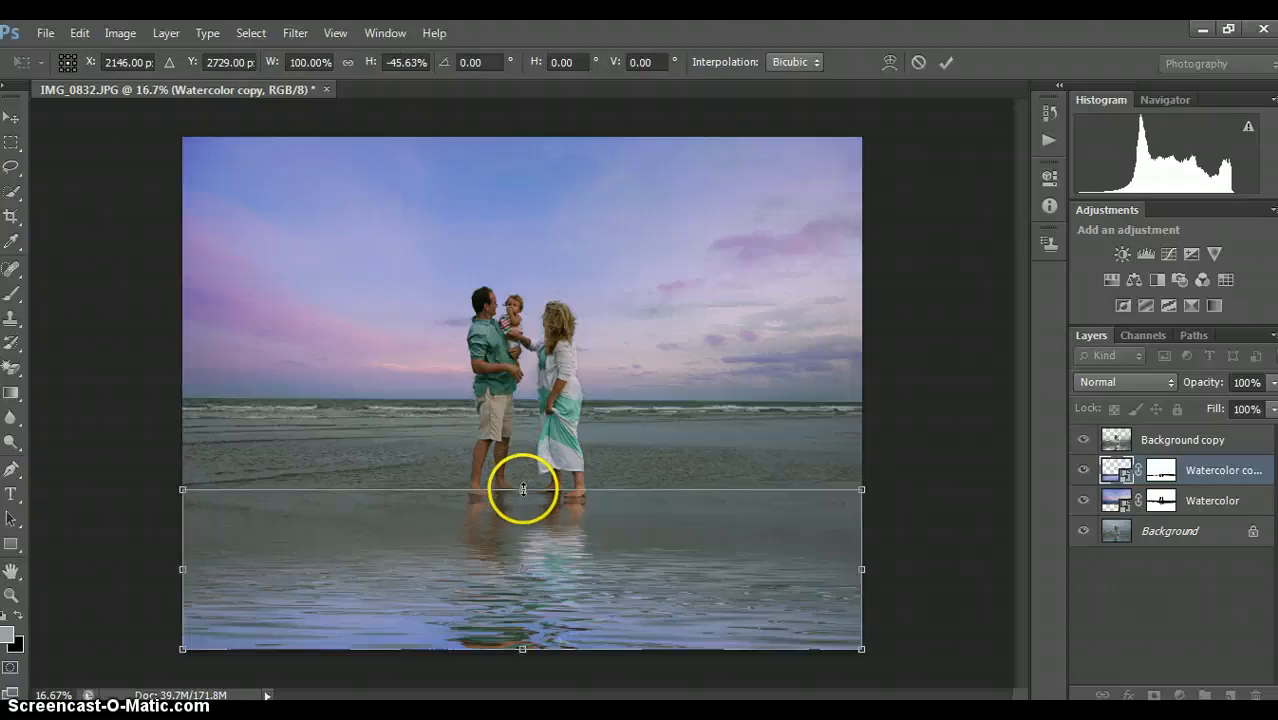
{"action": "left_click_drag", "start_coordinate": [523, 489], "coordinate": [523, 403]}
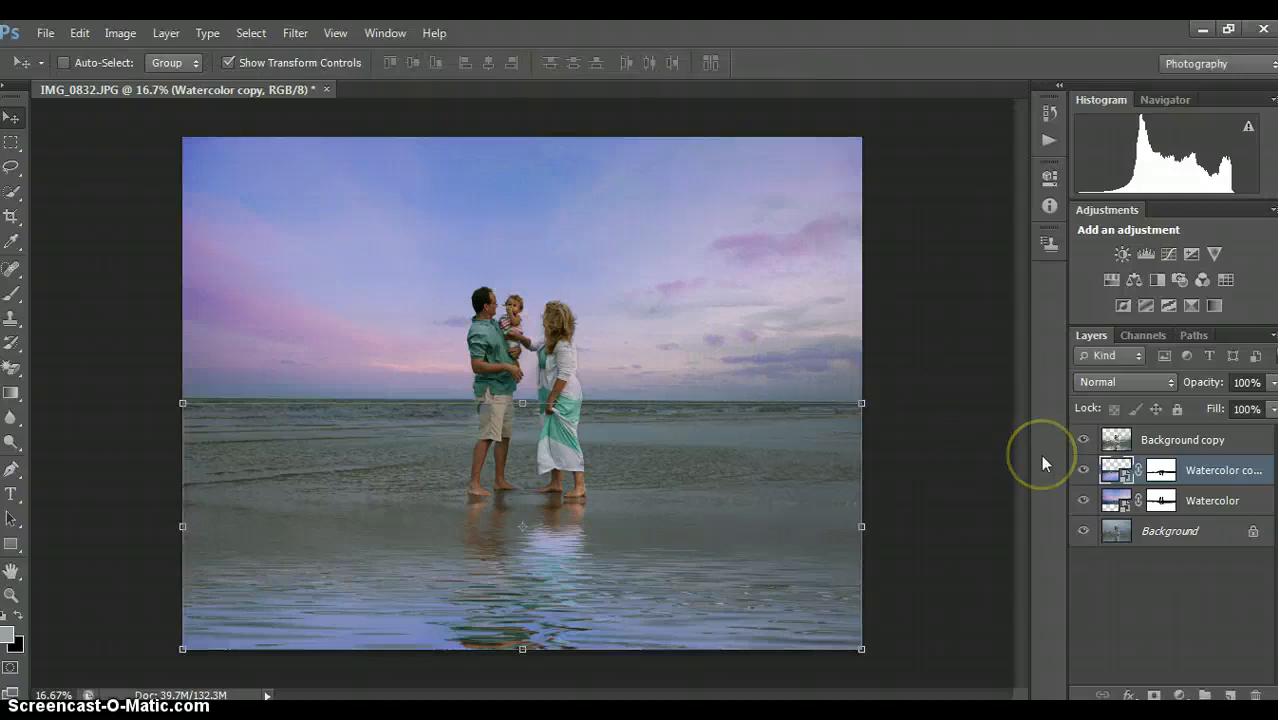
{"action": "left_click", "coordinate": [1084, 469]}
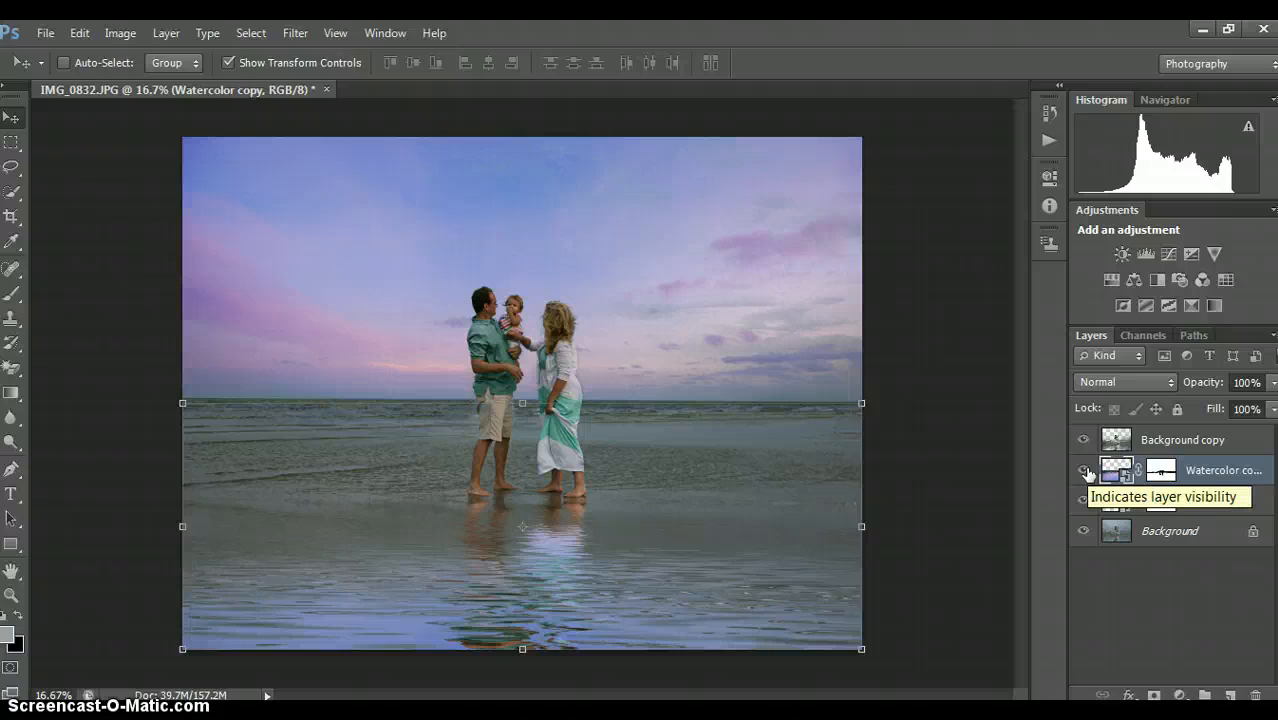
{"action": "left_click", "coordinate": [1084, 470]}
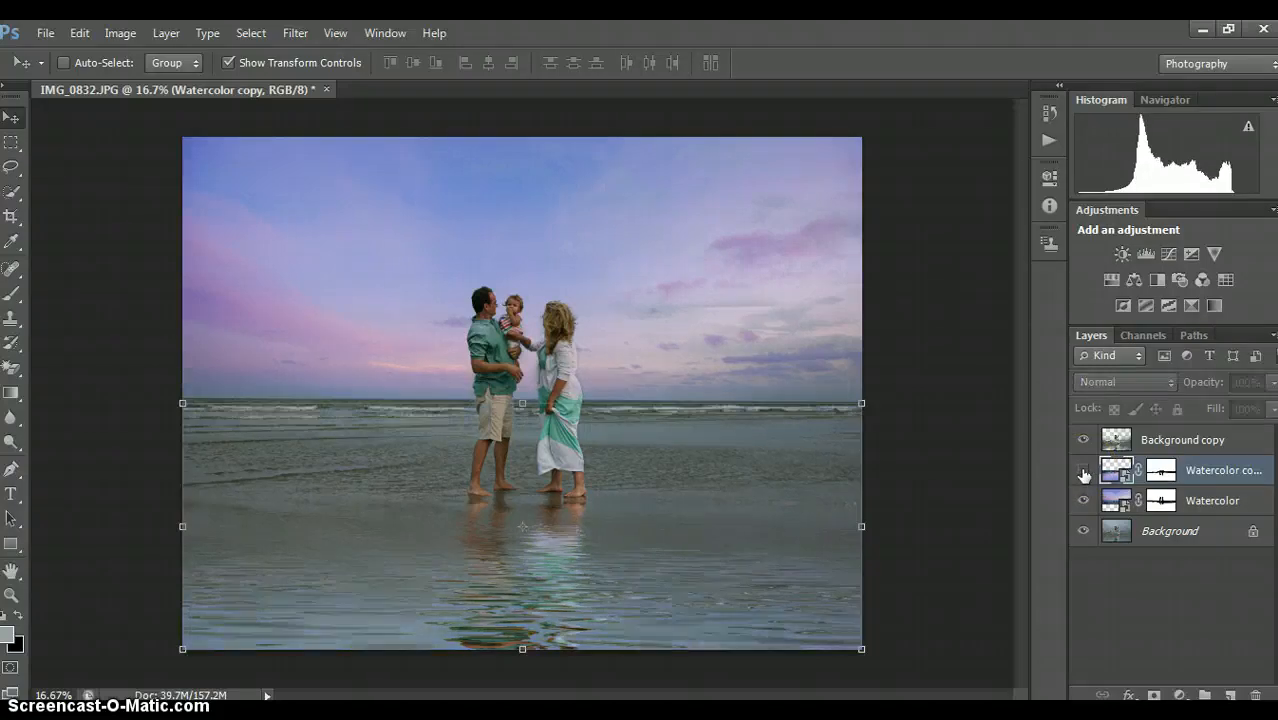
Step: Show Watercolor copy and paint black with the Brush on its mask along the waves just below the horizon
{"action": "left_click", "coordinate": [1084, 470]}
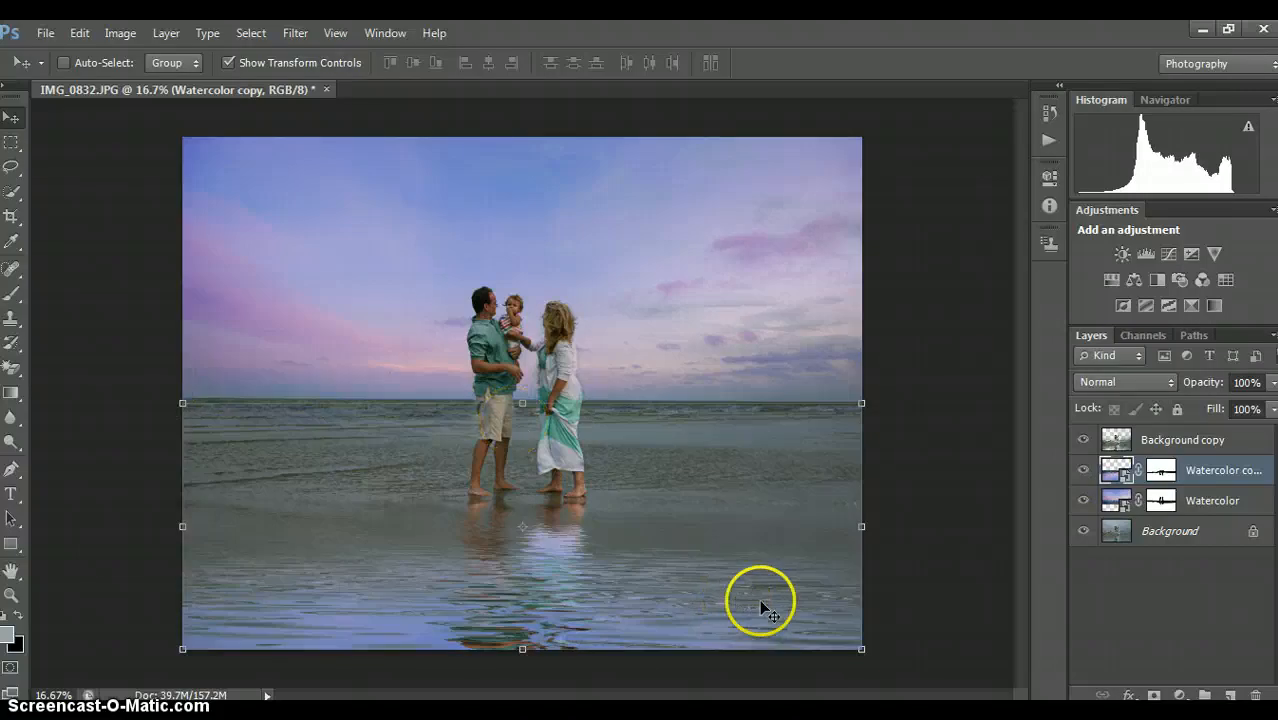
{"action": "left_click", "coordinate": [1160, 470]}
{"action": "left_click", "coordinate": [422, 563]}
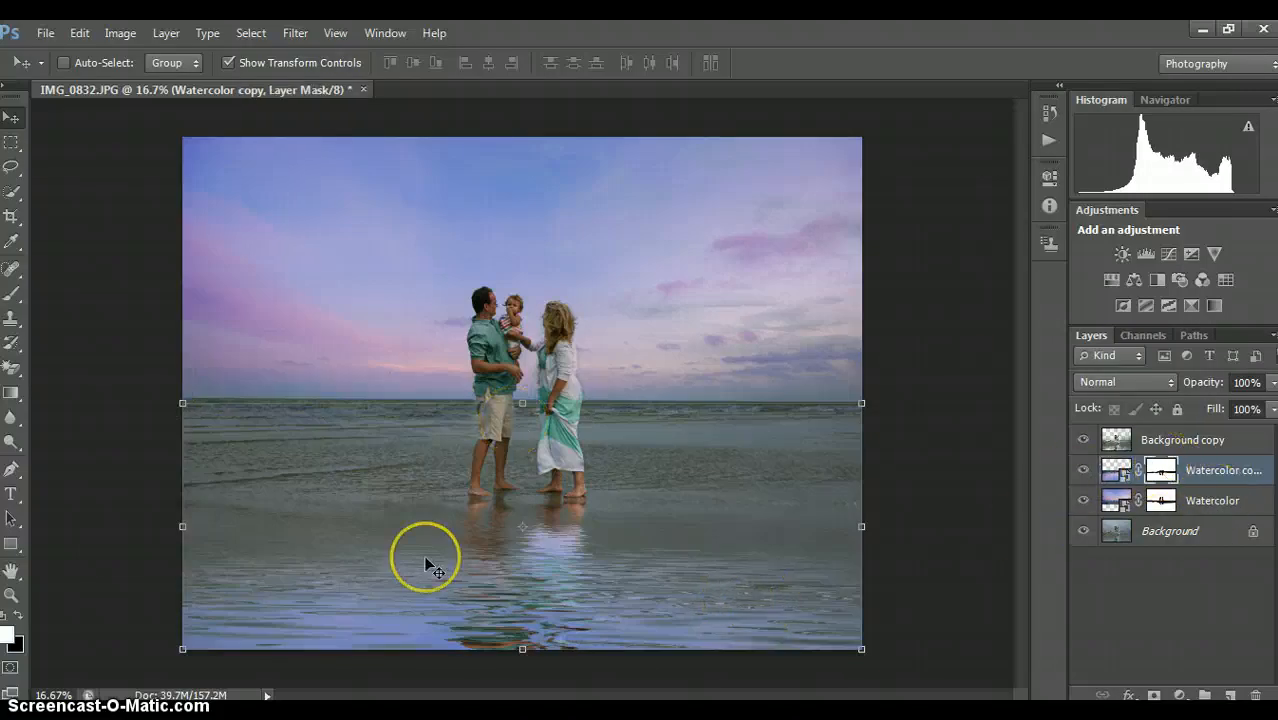
{"action": "key", "text": "x"}
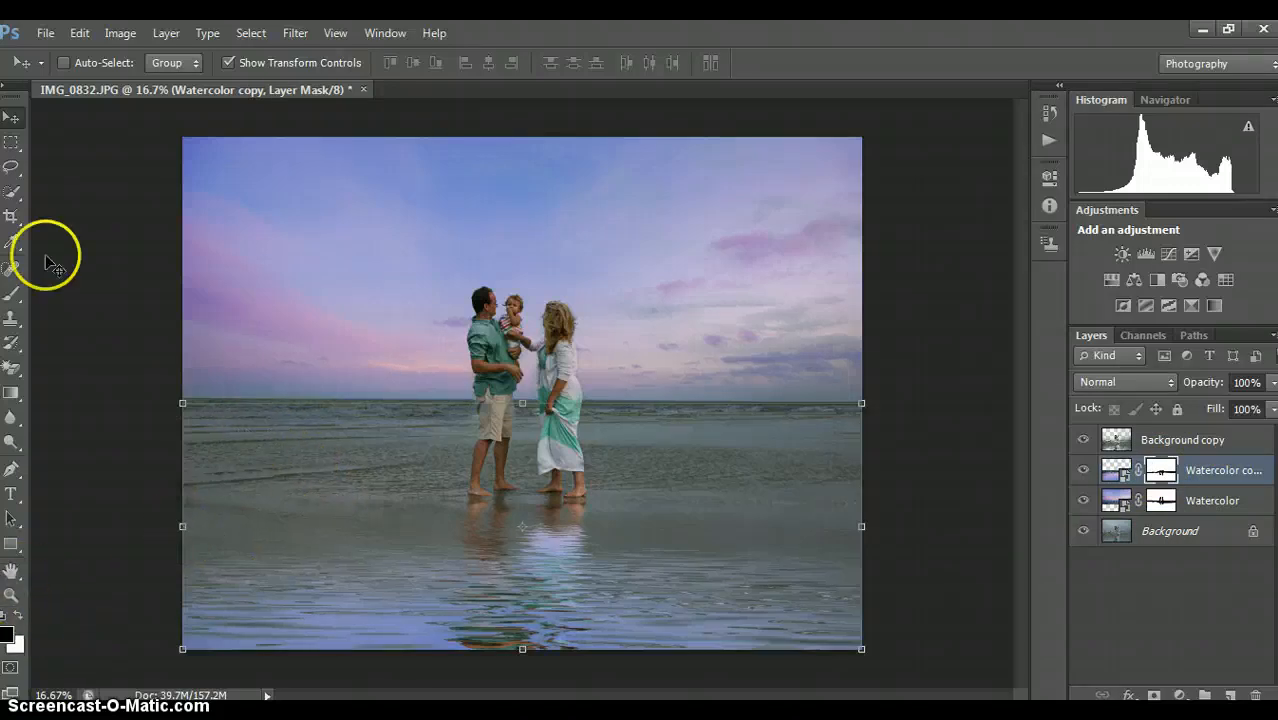
{"action": "left_click", "coordinate": [13, 291]}
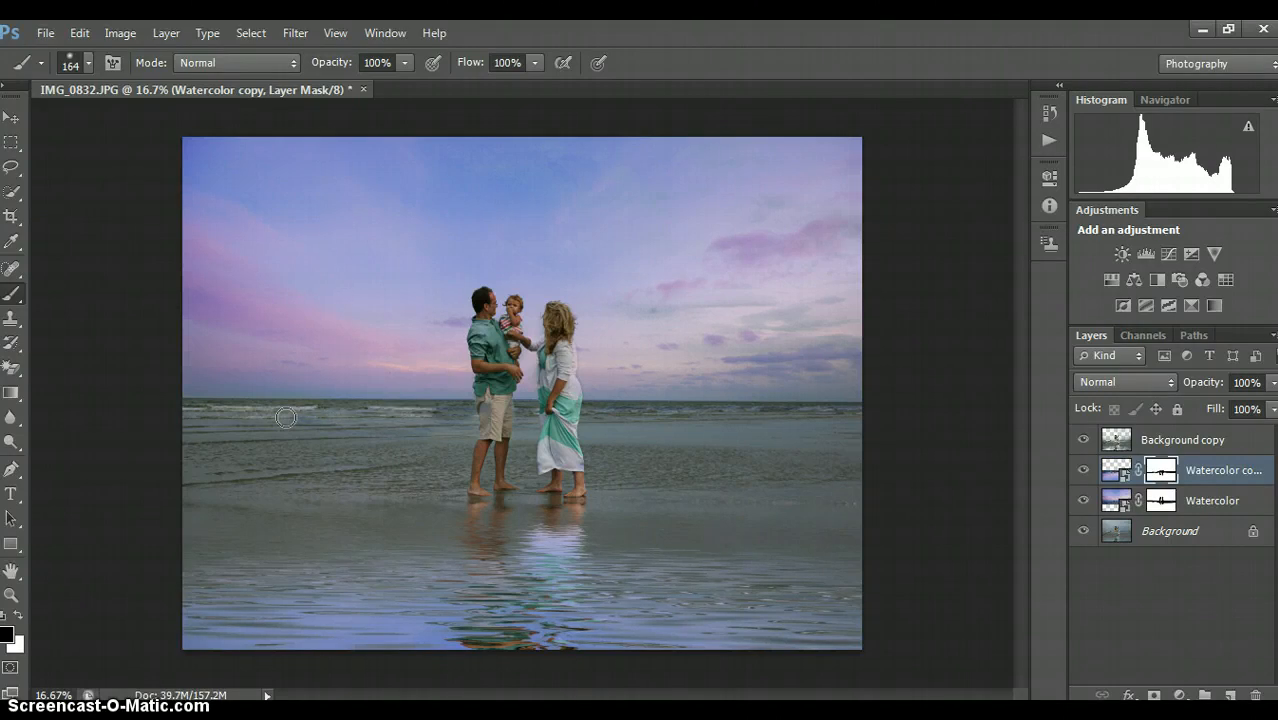
{"action": "mouse_move", "coordinate": [455, 412]}
{"action": "left_mouse_down"}
{"action": "mouse_move", "coordinate": [864, 423]}
{"action": "mouse_move", "coordinate": [571, 406]}
{"action": "mouse_move", "coordinate": [602, 419]}
{"action": "mouse_move", "coordinate": [560, 426]}
{"action": "mouse_move", "coordinate": [588, 442]}
{"action": "mouse_move", "coordinate": [538, 473]}
{"action": "mouse_move", "coordinate": [603, 472]}
{"action": "mouse_move", "coordinate": [551, 472]}
{"action": "mouse_move", "coordinate": [622, 493]}
{"action": "mouse_move", "coordinate": [449, 471]}
{"action": "mouse_move", "coordinate": [488, 483]}
{"action": "mouse_move", "coordinate": [474, 410]}
{"action": "mouse_move", "coordinate": [496, 424]}
{"action": "mouse_move", "coordinate": [252, 441]}
{"action": "mouse_move", "coordinate": [205, 422]}
{"action": "mouse_move", "coordinate": [295, 445]}
{"action": "mouse_move", "coordinate": [805, 451]}
{"action": "left_mouse_up"}
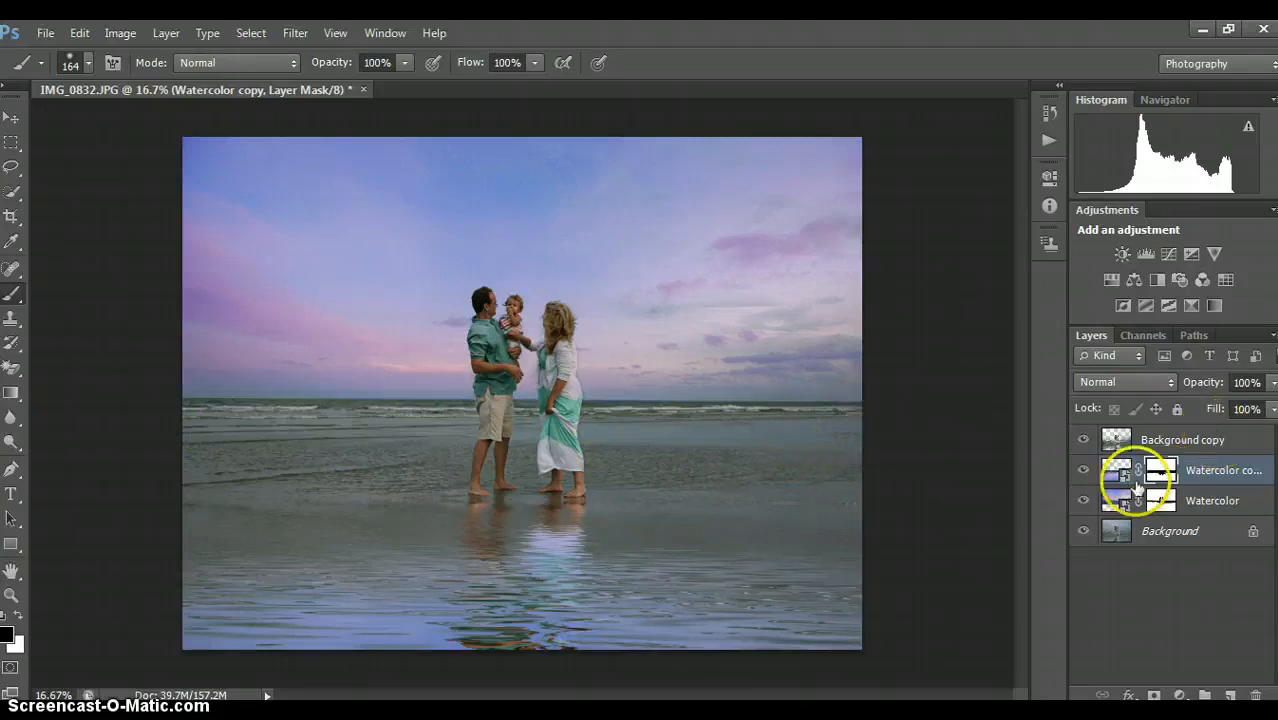
{"action": "left_click_drag", "start_coordinate": [1137, 483], "coordinate": [1160, 500]}
{"action": "left_click", "coordinate": [1233, 505]}
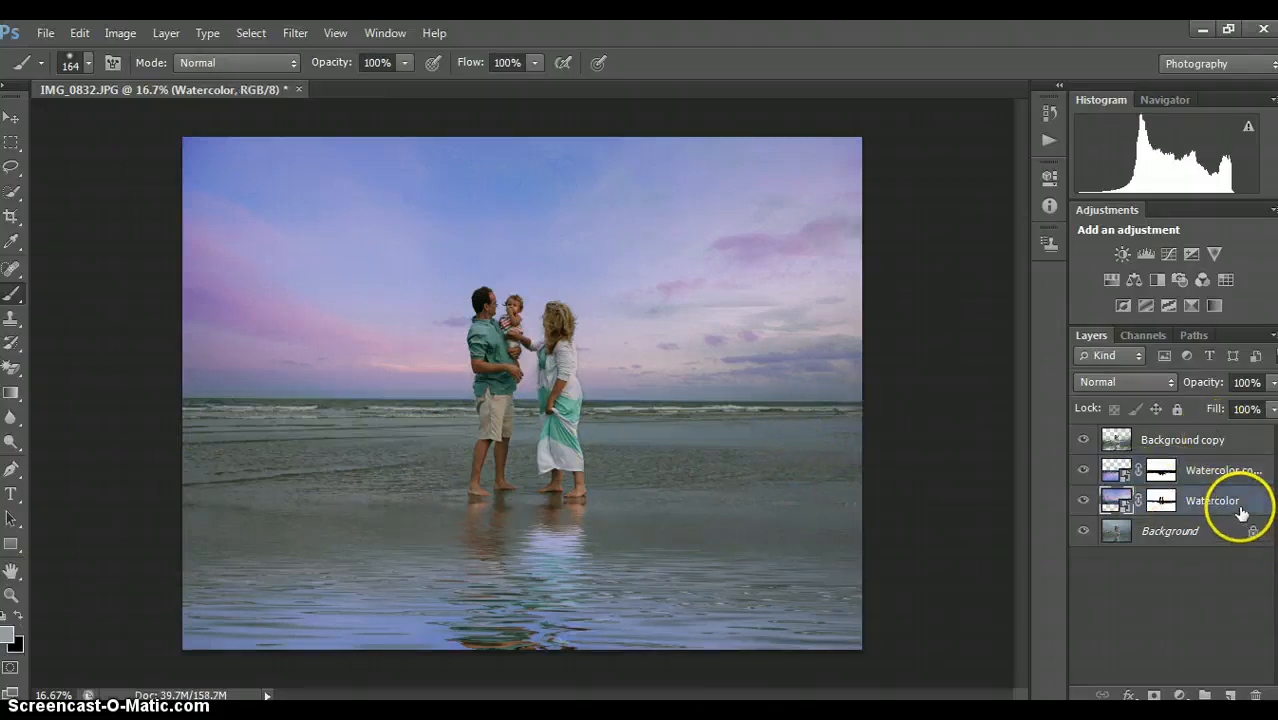
{"action": "left_click", "coordinate": [1274, 409]}
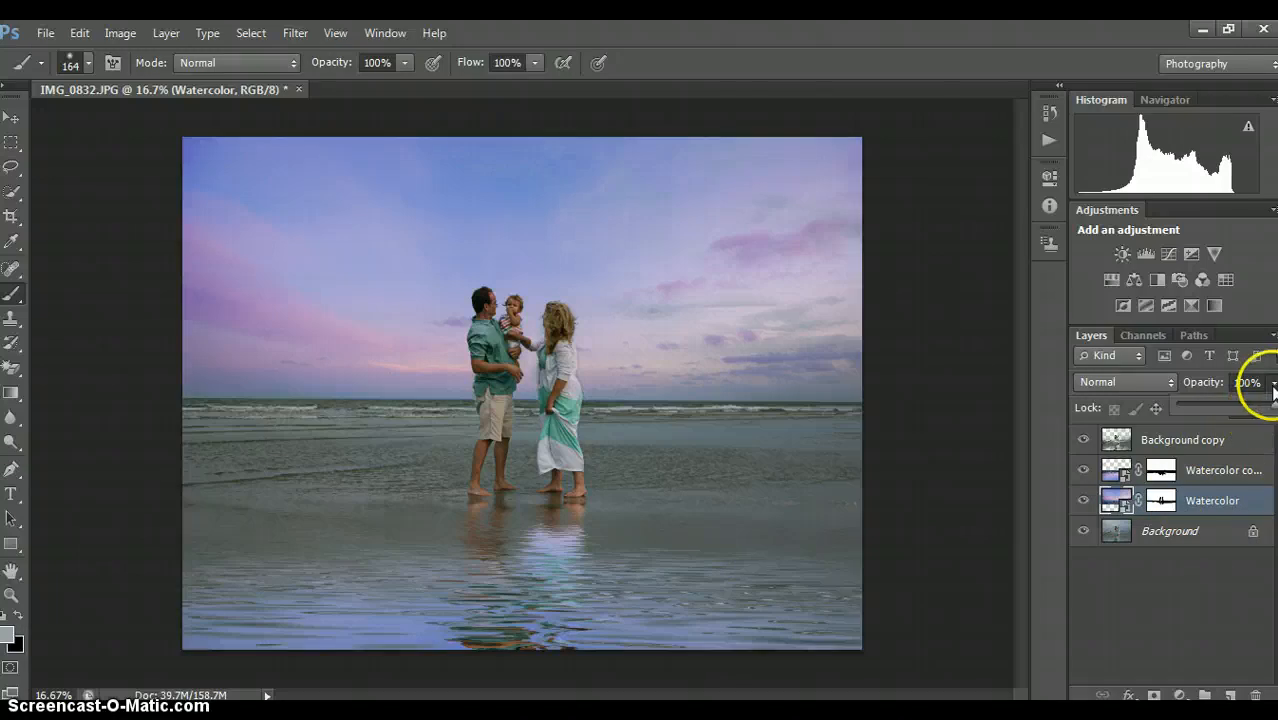
{"action": "left_click_drag", "start_coordinate": [1275, 409], "coordinate": [1276, 408]}
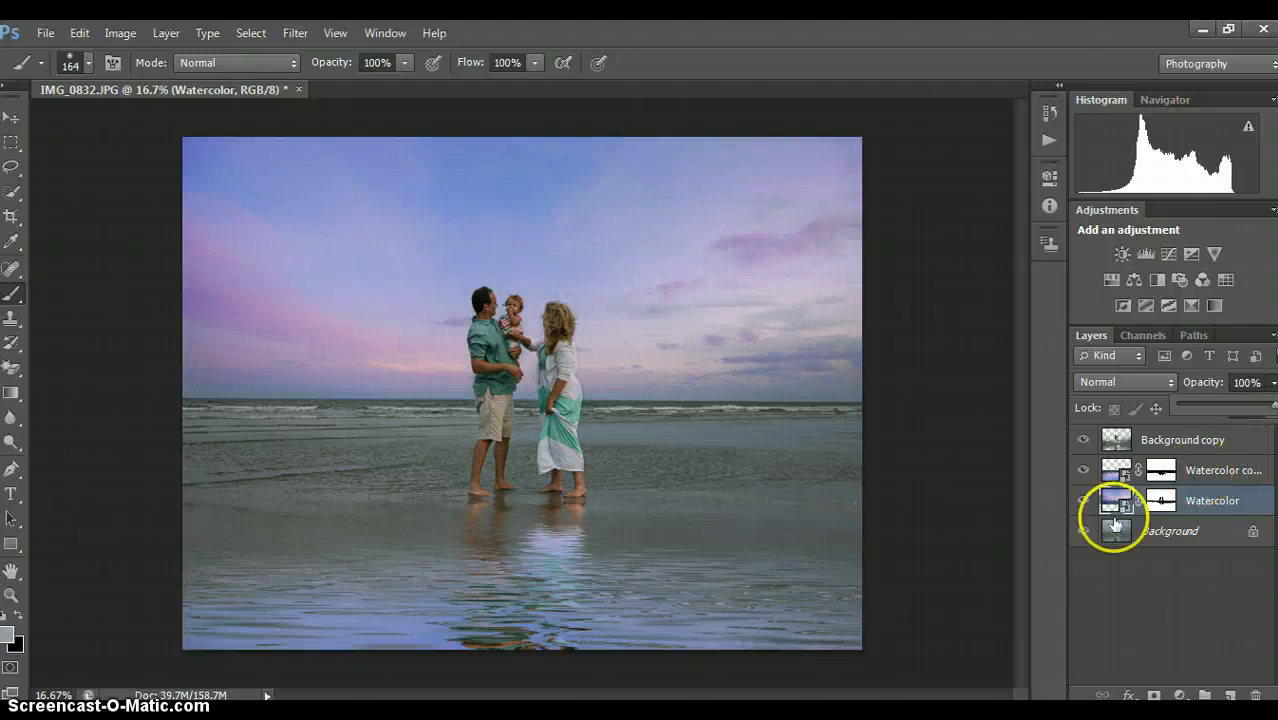
Step: Lower the Watercolor copy reflection layer's opacity to 70%
{"action": "left_click", "coordinate": [1212, 468]}
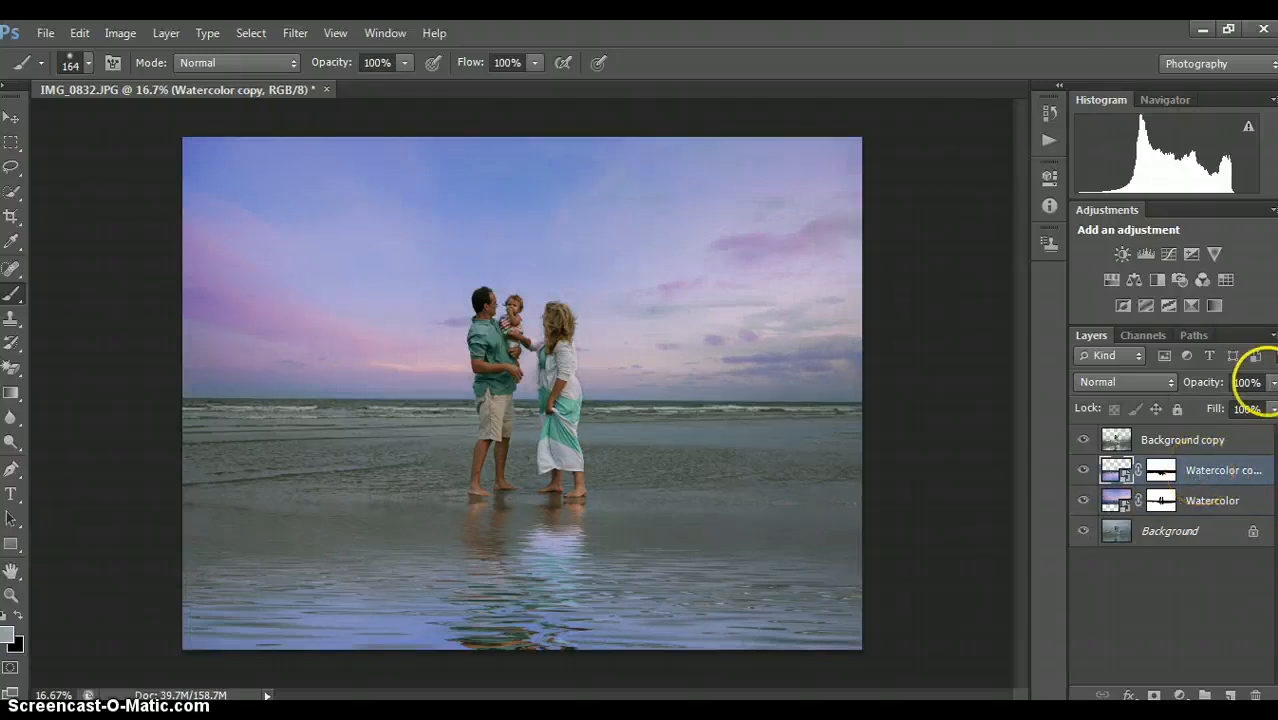
{"action": "left_click", "coordinate": [1273, 383]}
{"action": "left_click_drag", "start_coordinate": [1275, 407], "coordinate": [1247, 408]}
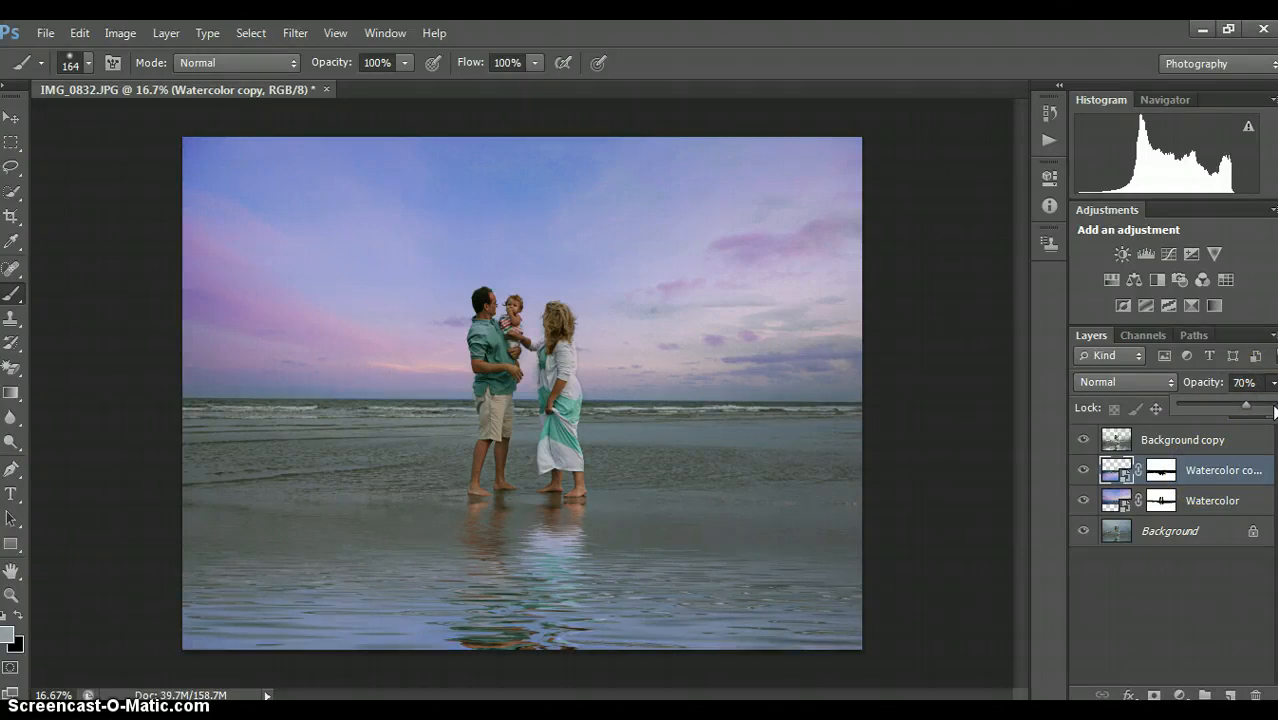
{"action": "left_click", "coordinate": [1247, 393]}
Step: Flatten the sky, reflection and photo layers into a single Background layer
{"action": "left_click", "coordinate": [1178, 525]}
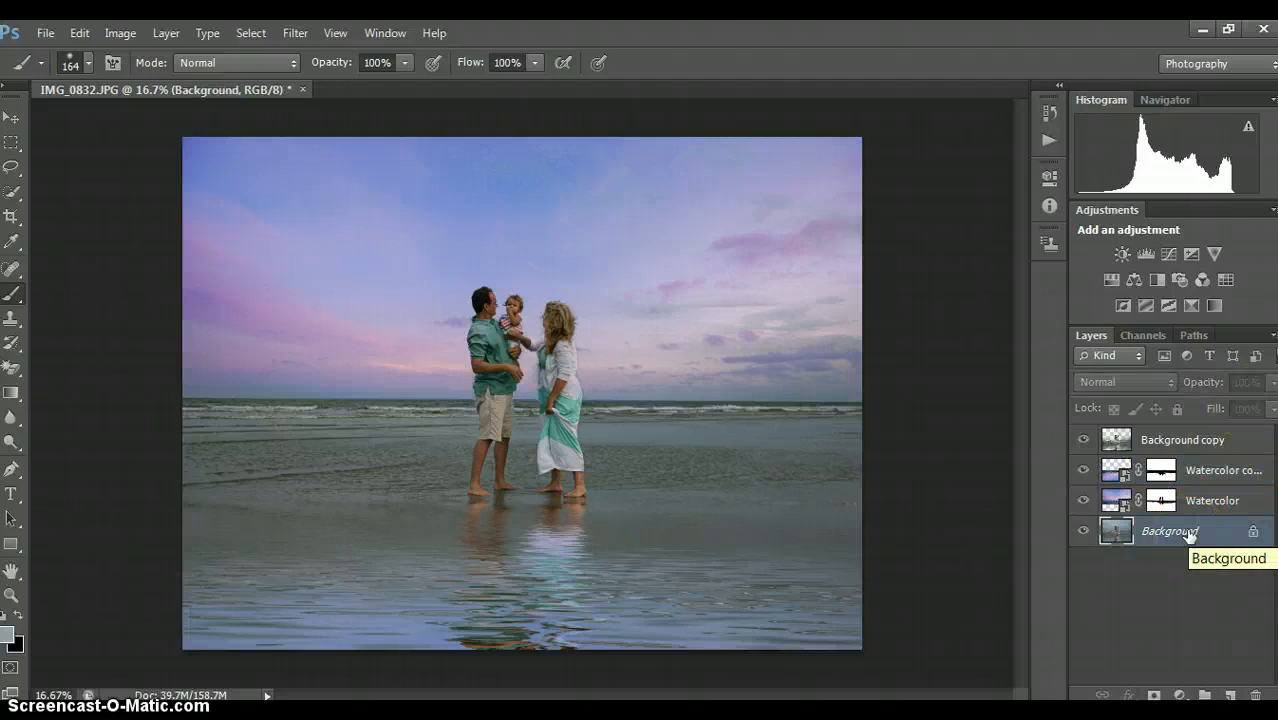
{"action": "left_click", "coordinate": [1178, 537]}
{"action": "right_click", "coordinate": [1178, 537]}
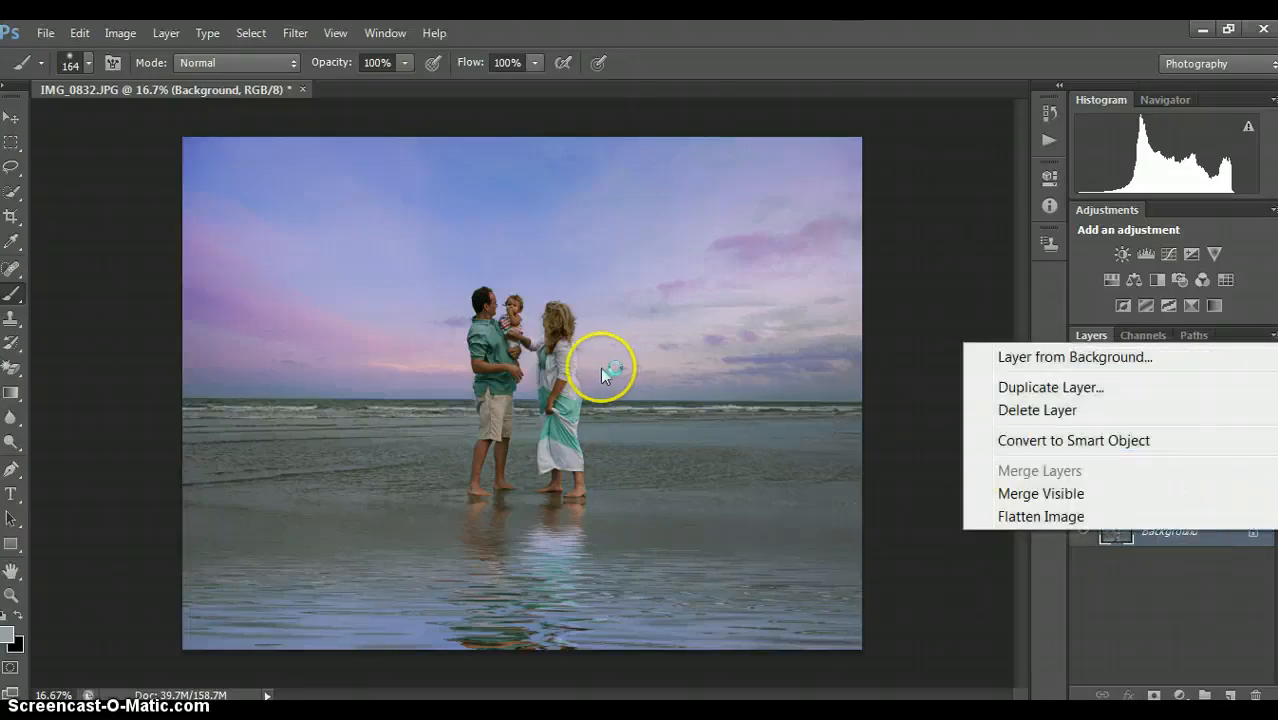
{"action": "left_click", "coordinate": [1054, 518]}
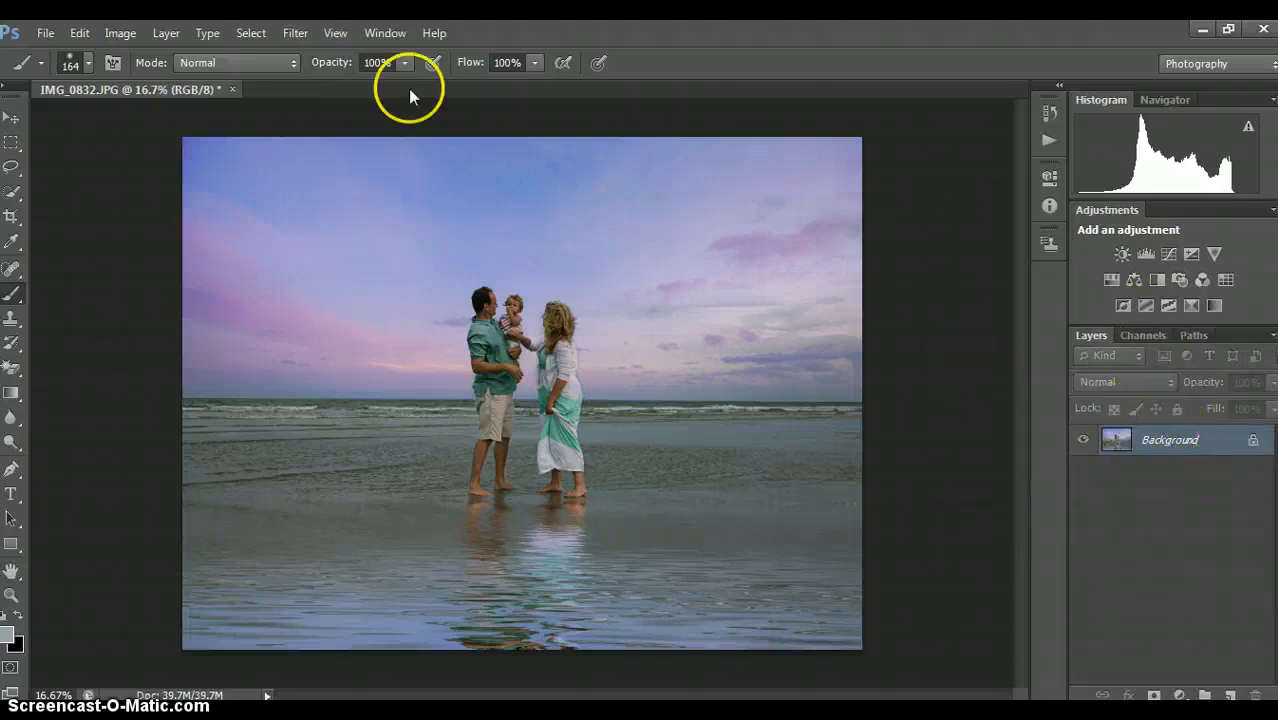
Step: Select the water's gray tones with Color Range, sampling the sea beside the couple and setting Fuzziness to 42
{"action": "left_click", "coordinate": [251, 33]}
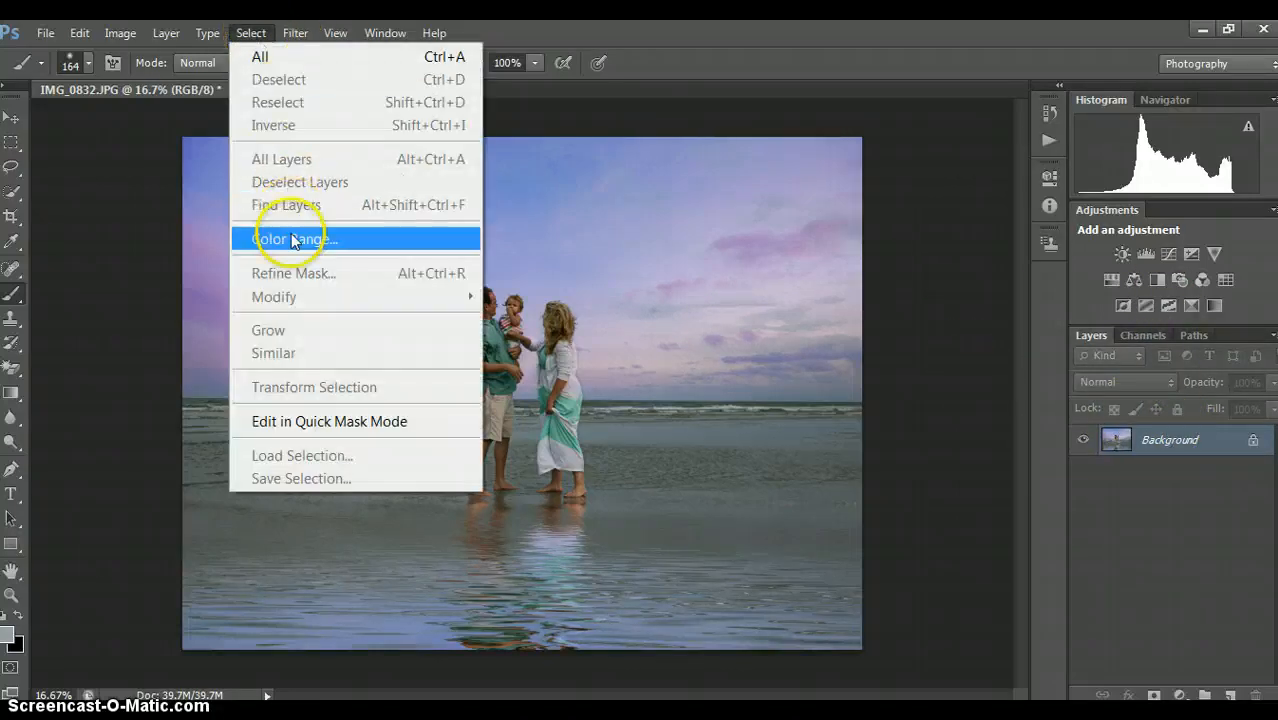
{"action": "left_click", "coordinate": [291, 240]}
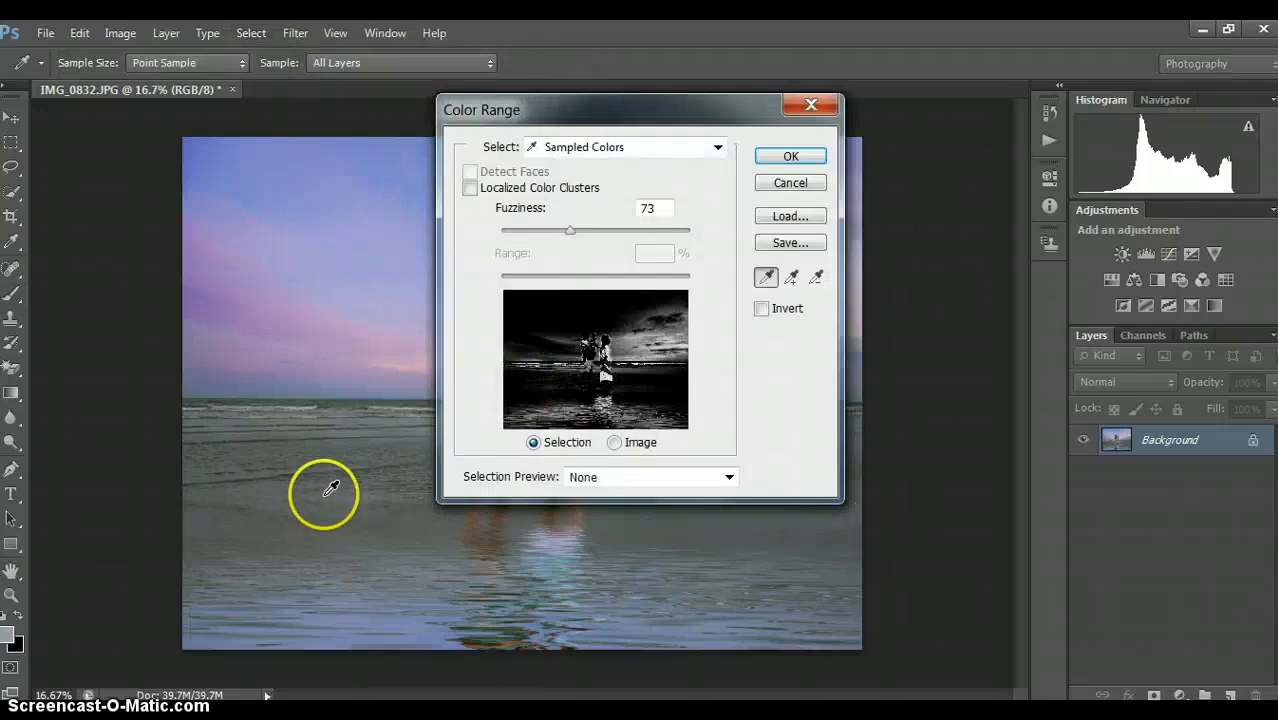
{"action": "left_click", "coordinate": [326, 493]}
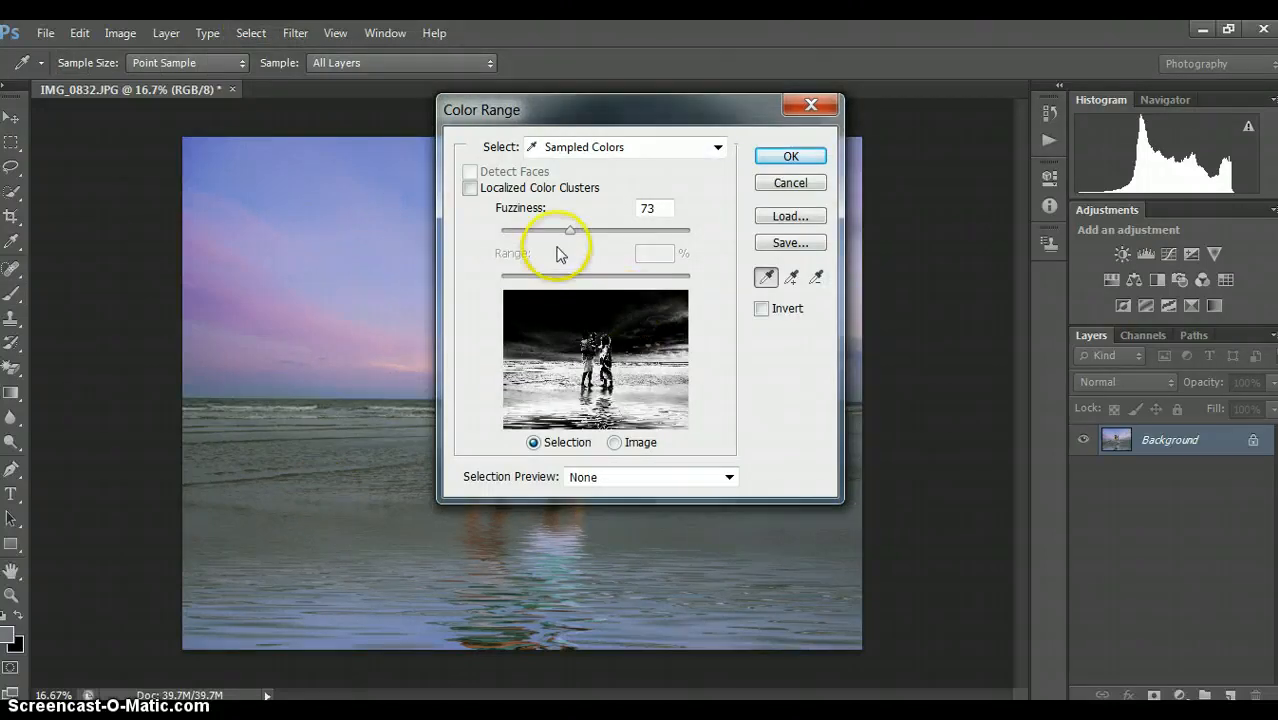
{"action": "left_click_drag", "start_coordinate": [571, 232], "coordinate": [541, 232]}
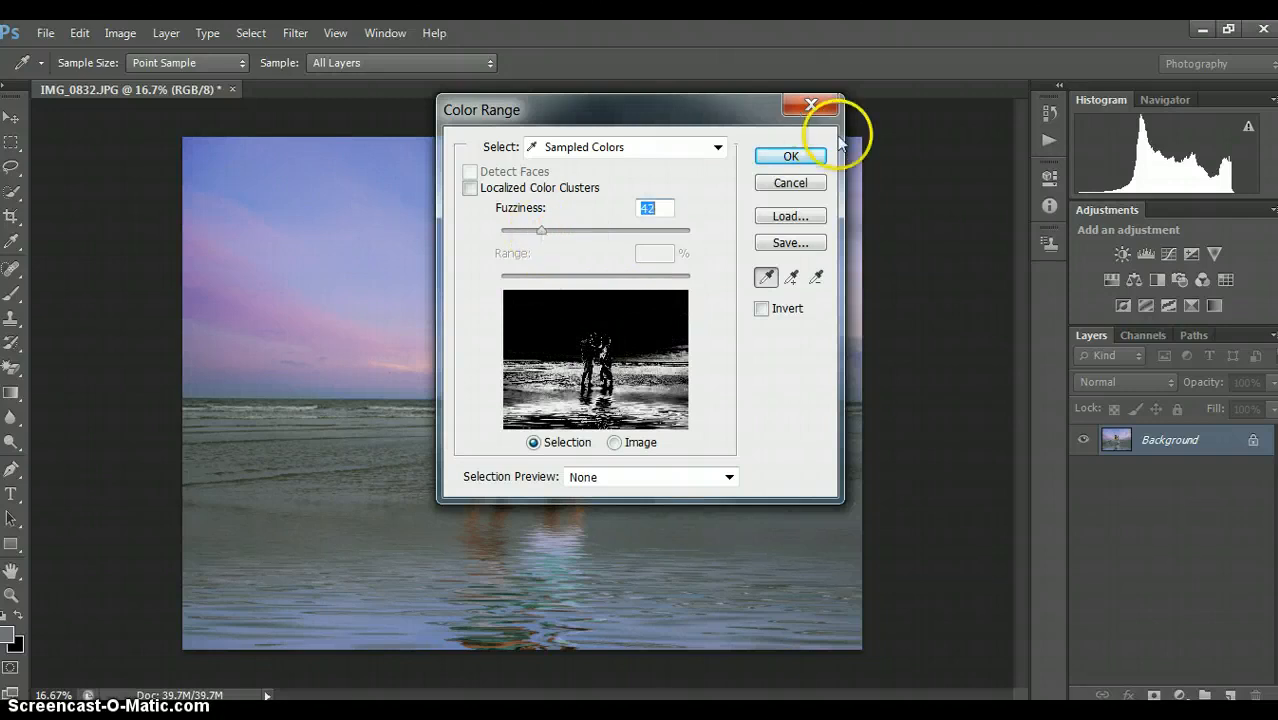
{"action": "left_click", "coordinate": [791, 157]}
{"action": "key", "text": "b"}
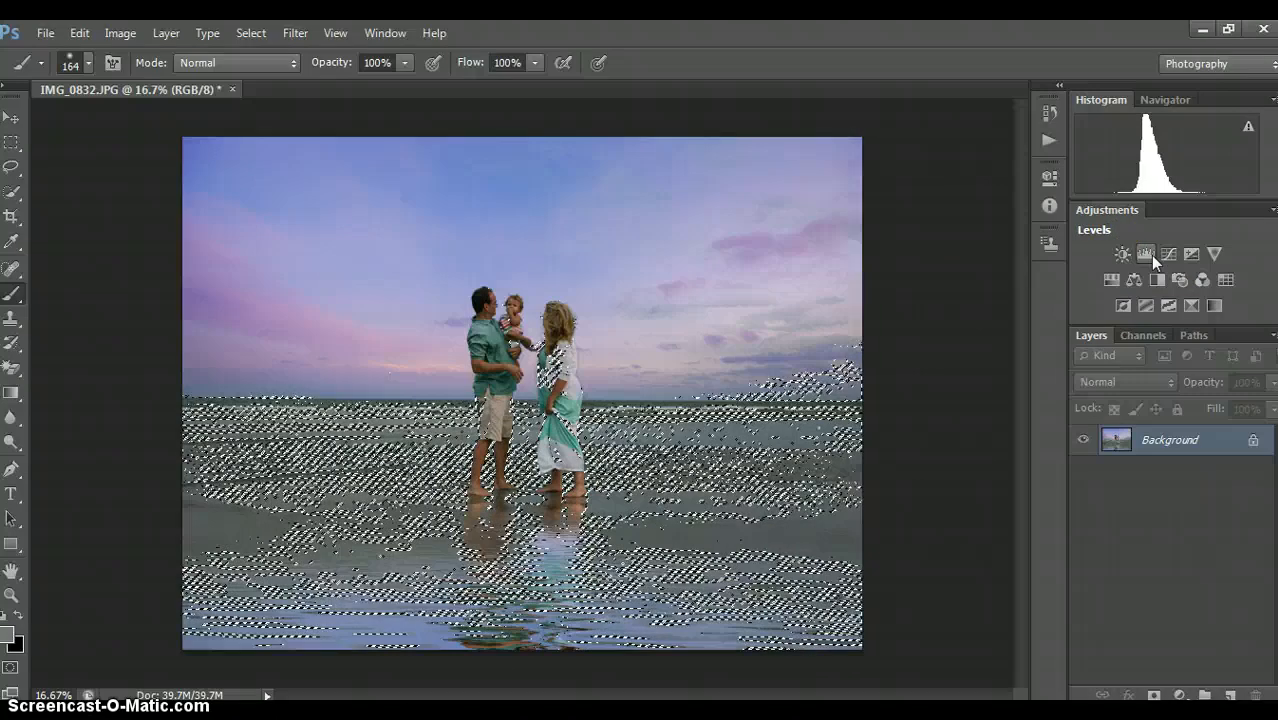
Step: Add a Levels adjustment to the selected water tones and raise the Blue channel's black output level to 38
{"action": "left_click", "coordinate": [1146, 254]}
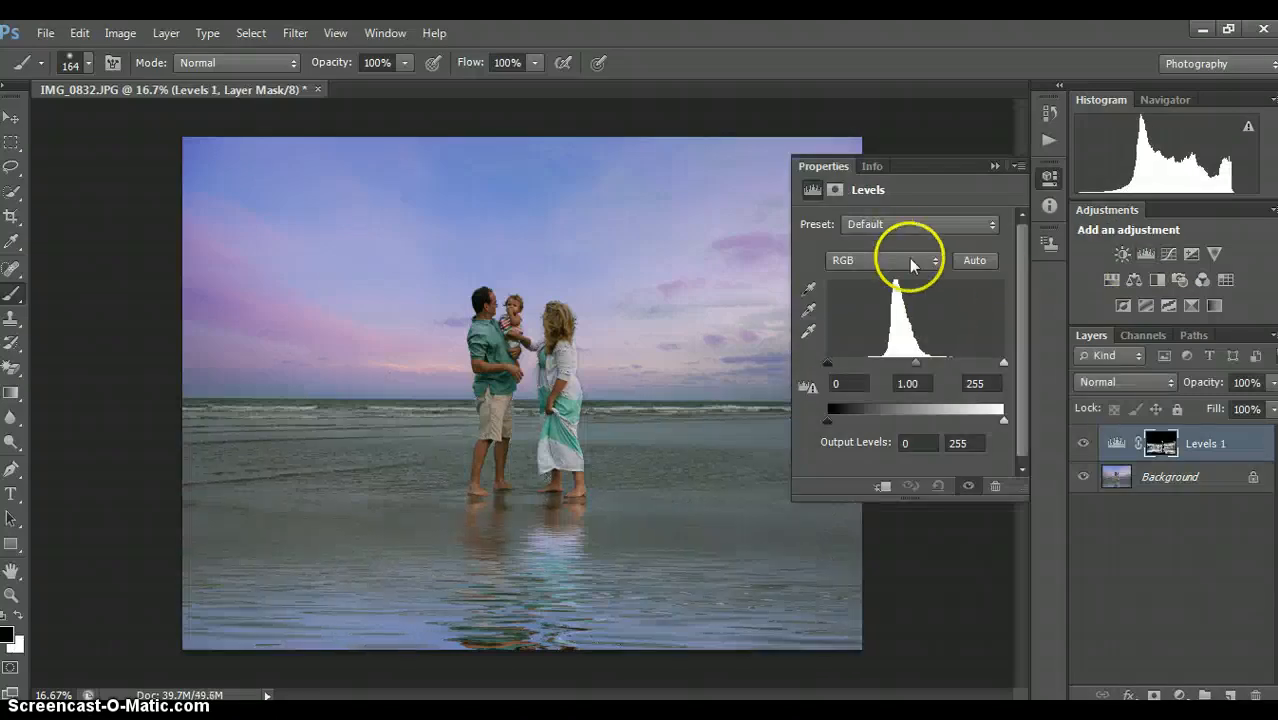
{"action": "left_click", "coordinate": [911, 262]}
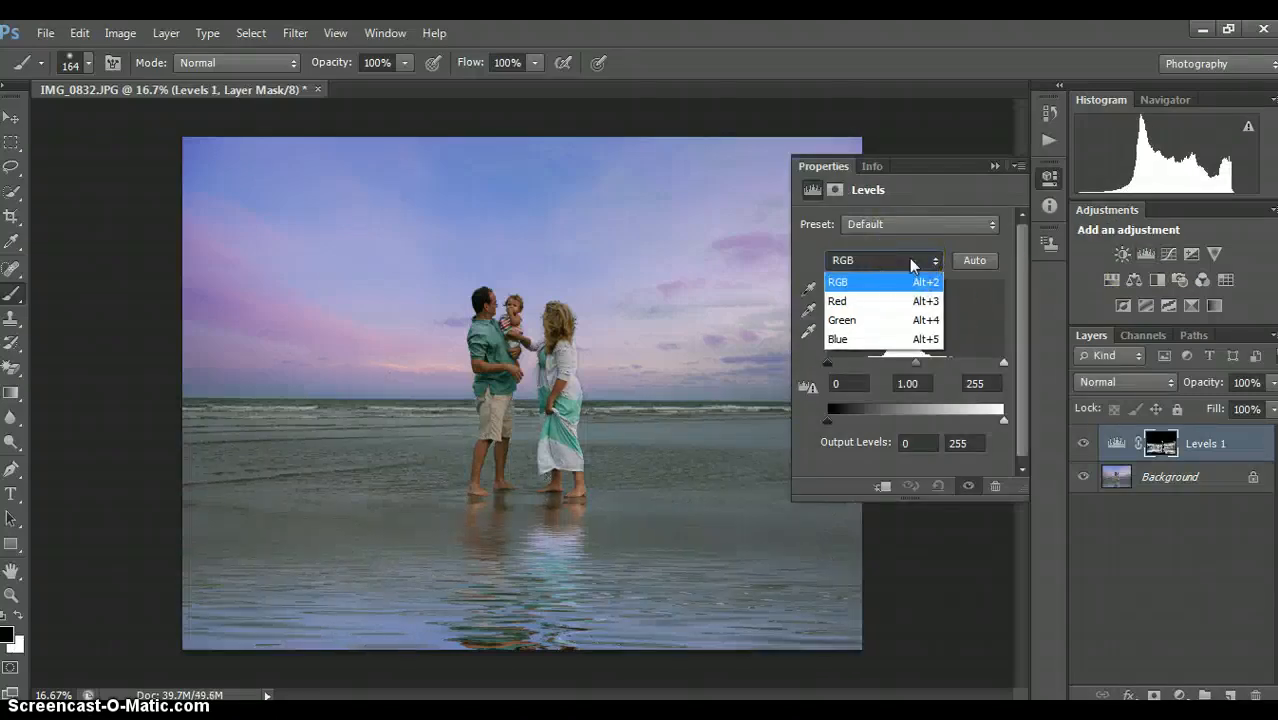
{"action": "left_click", "coordinate": [838, 338]}
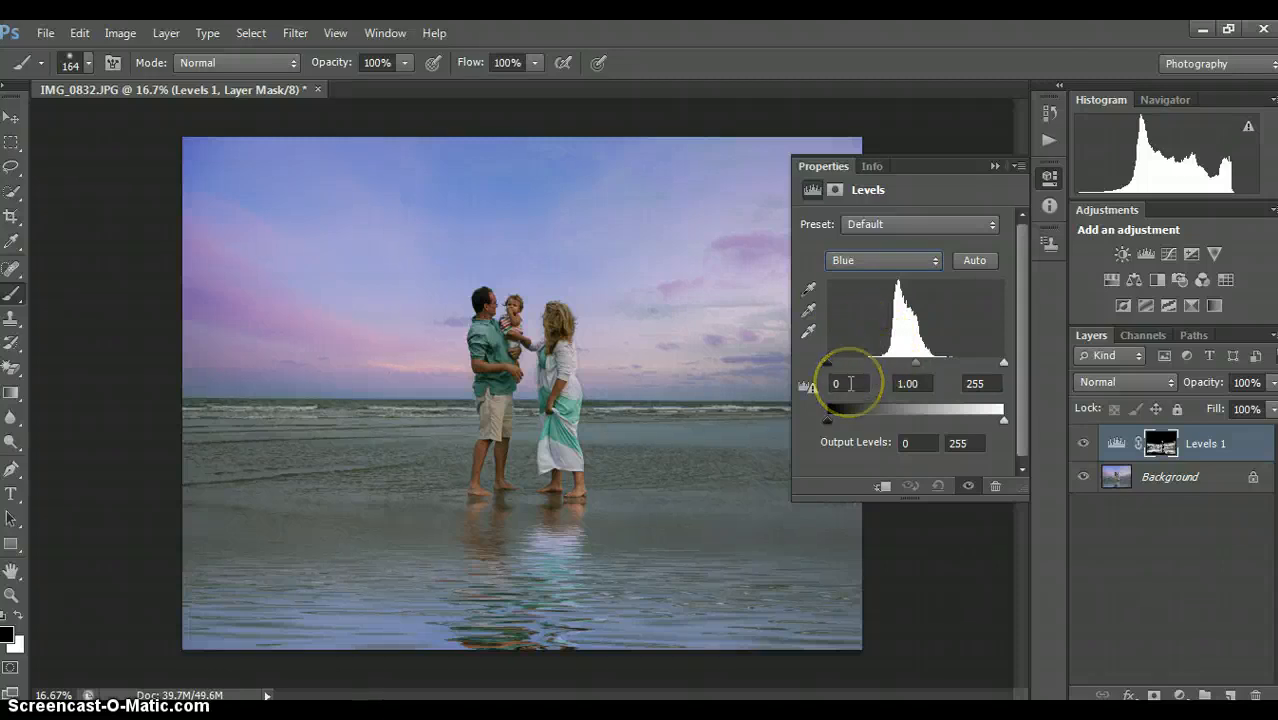
{"action": "left_click_drag", "start_coordinate": [828, 419], "coordinate": [843, 420]}
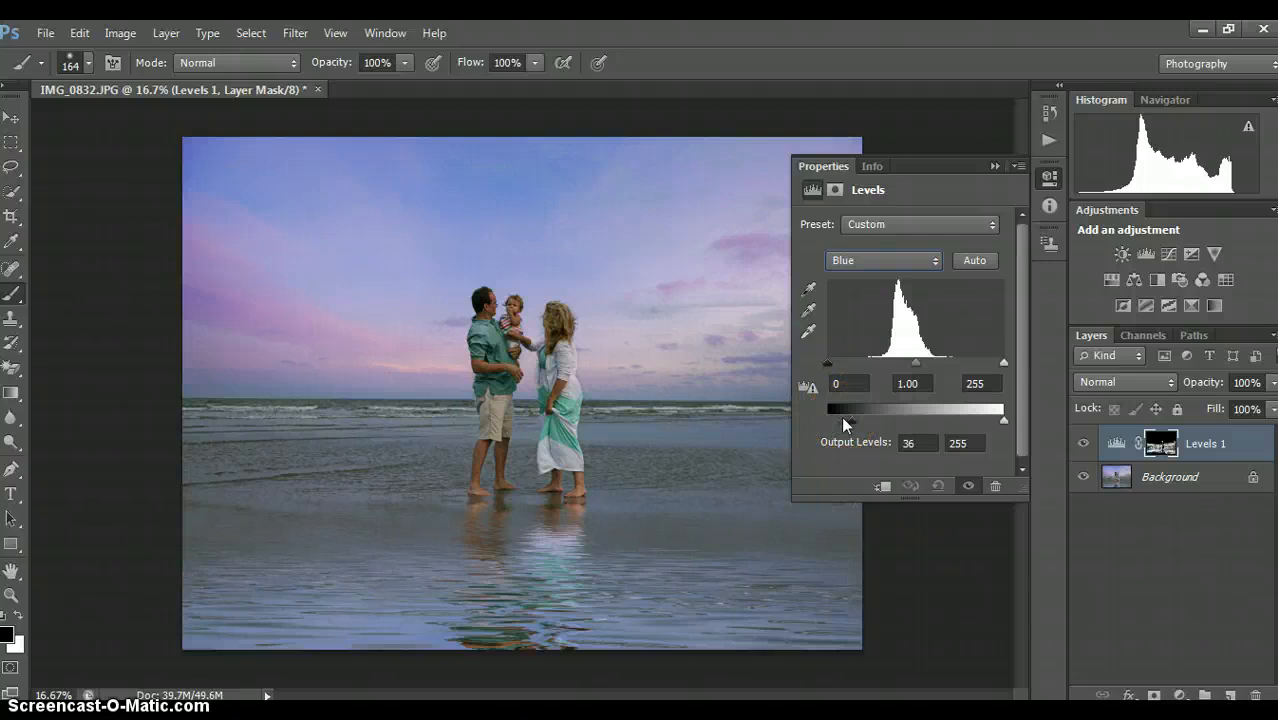
{"action": "left_click_drag", "start_coordinate": [852, 417], "coordinate": [854, 418]}
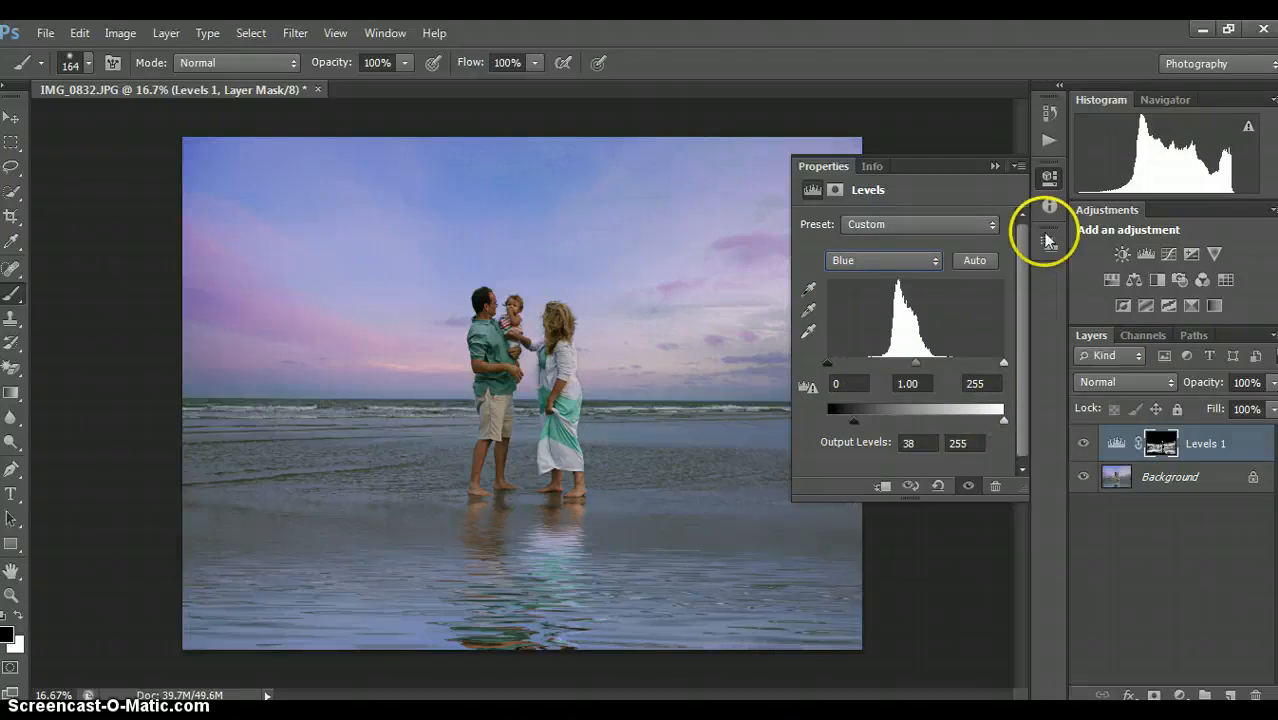
{"action": "left_click", "coordinate": [995, 166]}
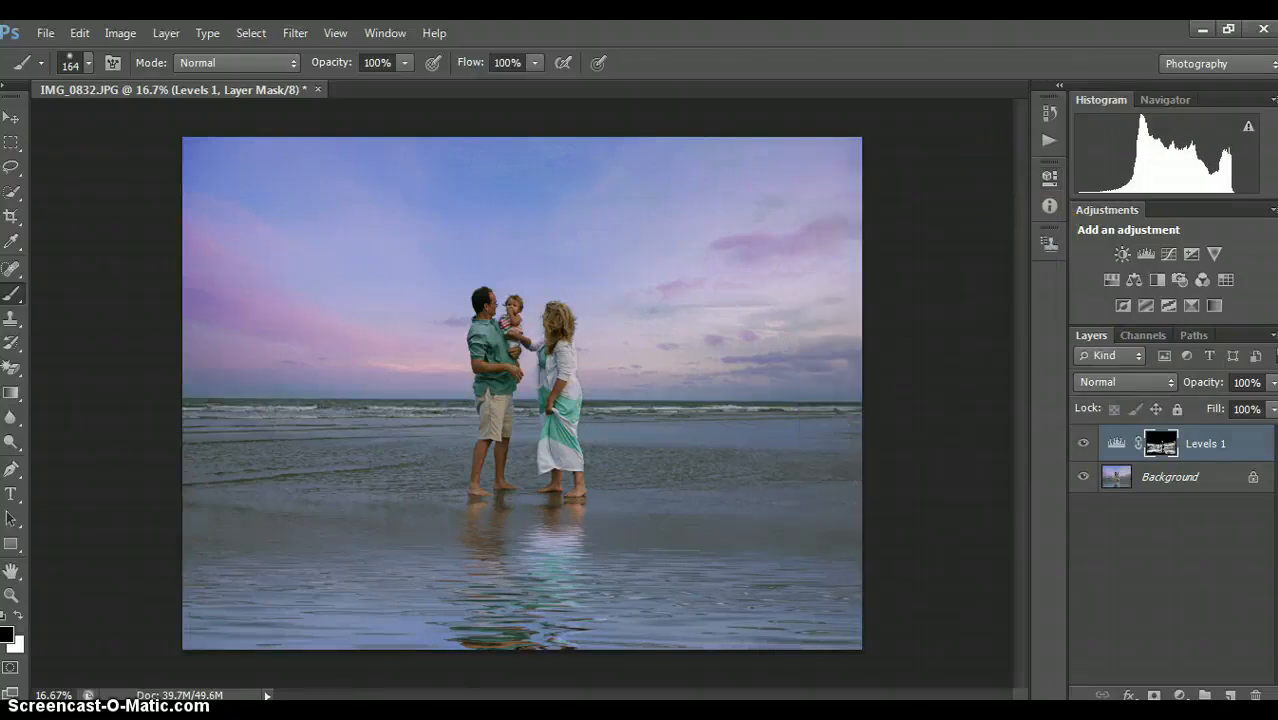
Step: Flatten the image to merge the Levels adjustment into the Background
{"action": "left_click", "coordinate": [1178, 479]}
{"action": "right_click", "coordinate": [1178, 480]}
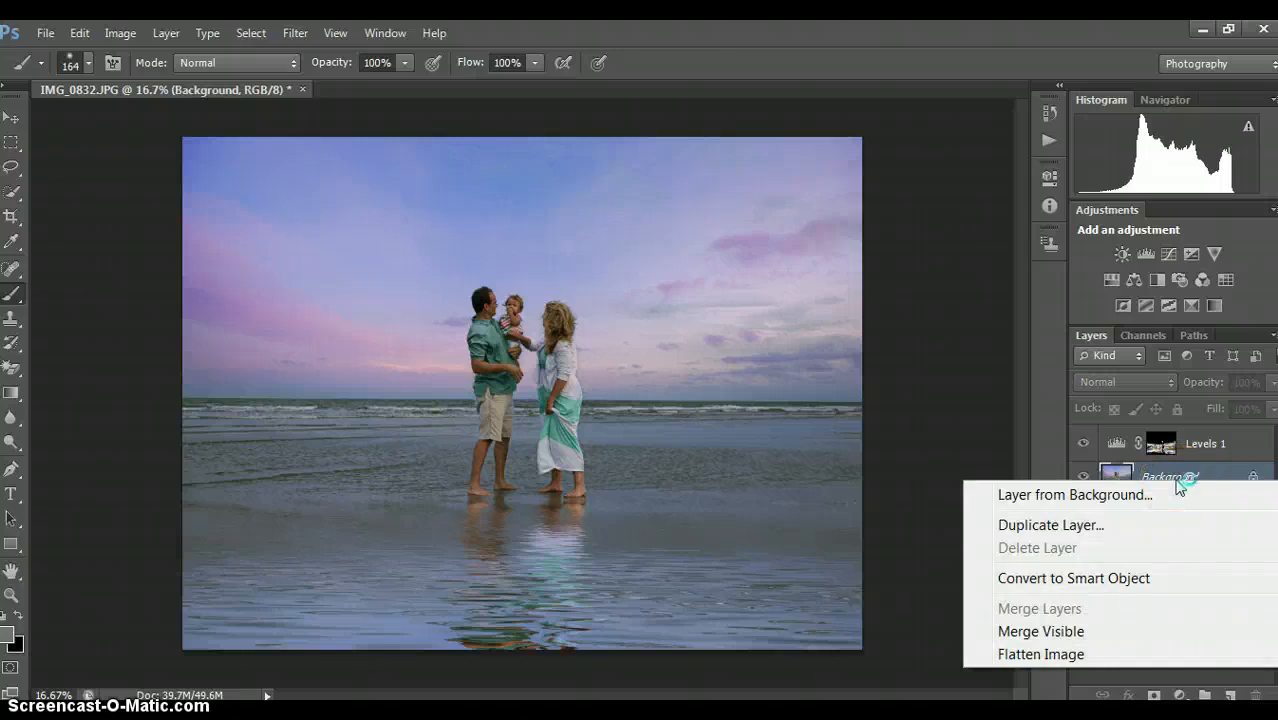
{"action": "left_click", "coordinate": [1038, 651]}
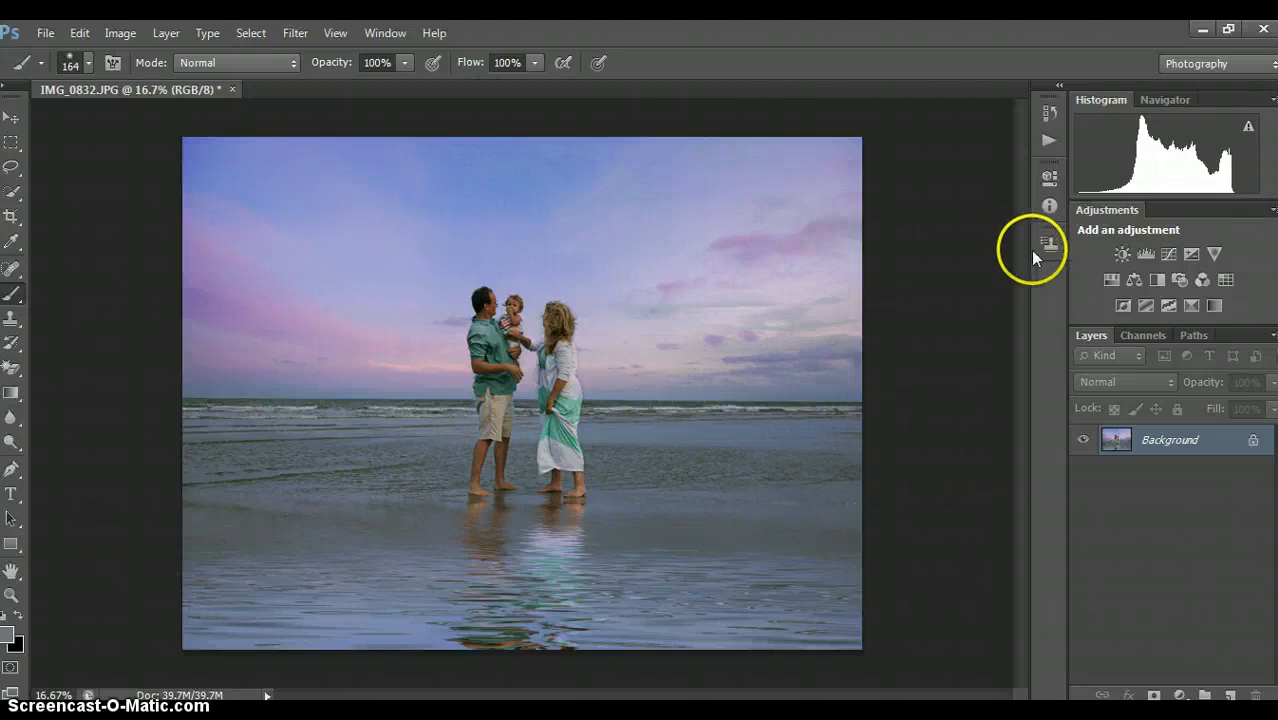
Step: Run the Simply Charming action from the OSP Actions set on the photo, and flatten the resulting layers
{"action": "left_click", "coordinate": [1049, 141]}
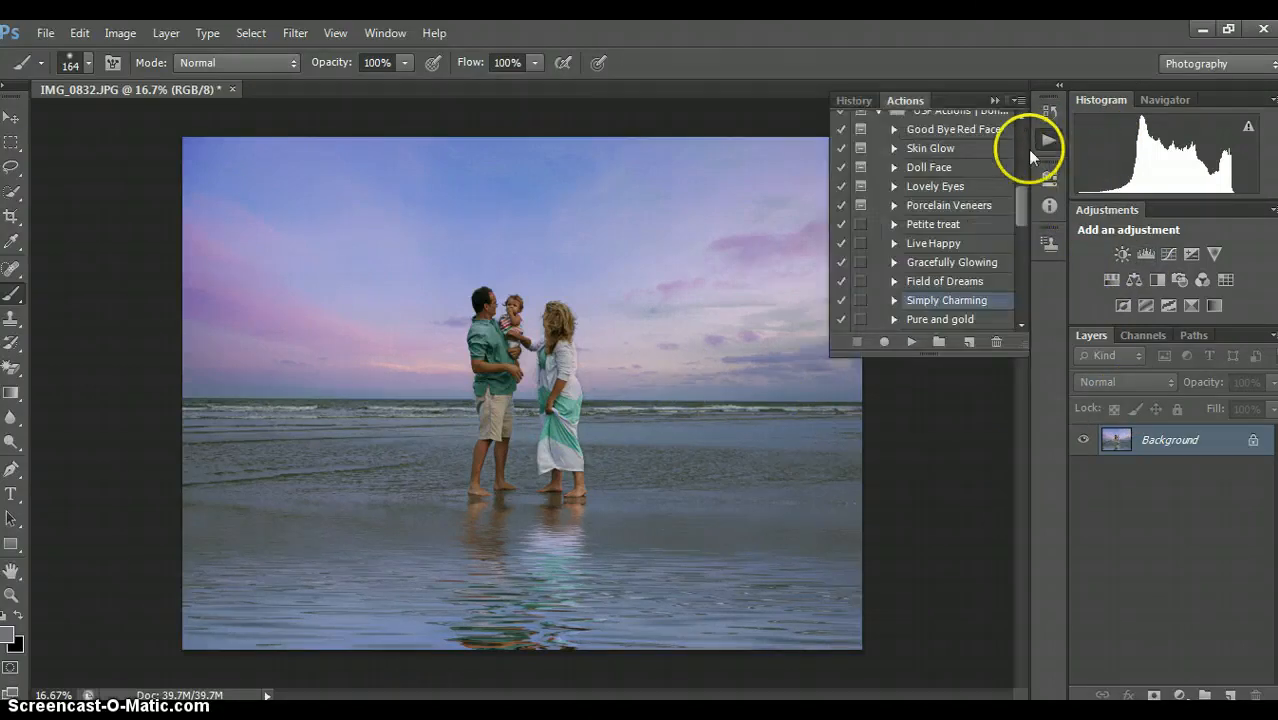
{"action": "left_click_drag", "start_coordinate": [1021, 186], "coordinate": [1018, 182]}
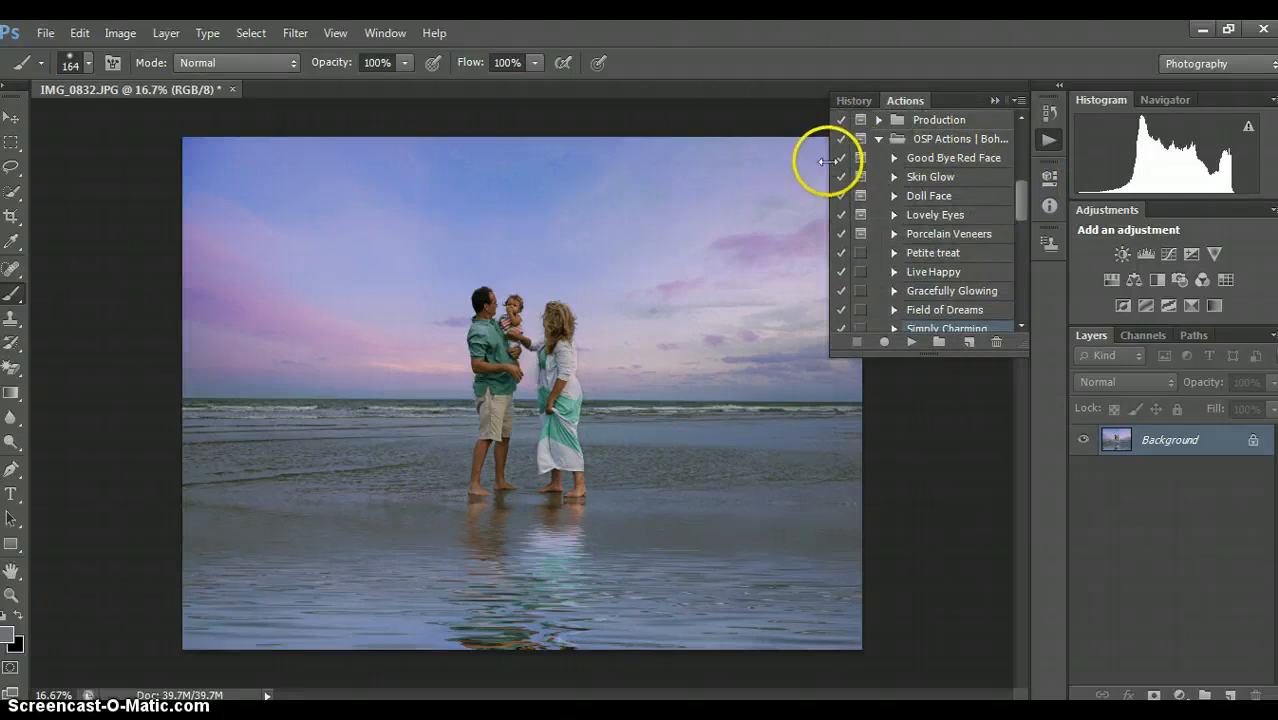
{"action": "mouse_move", "coordinate": [826, 162]}
{"action": "left_mouse_down"}
{"action": "mouse_move", "coordinate": [722, 163]}
{"action": "mouse_move", "coordinate": [810, 171]}
{"action": "left_mouse_up"}
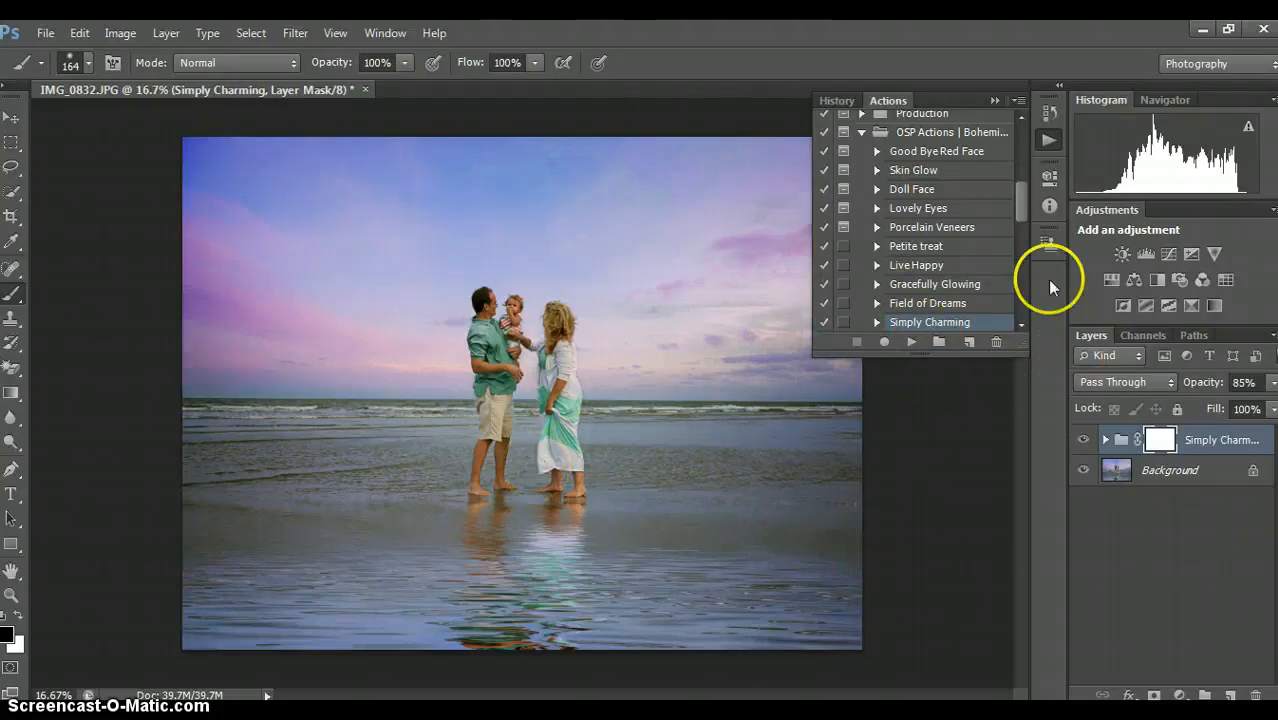
{"action": "left_click", "coordinate": [1160, 470]}
{"action": "right_click", "coordinate": [1160, 472]}
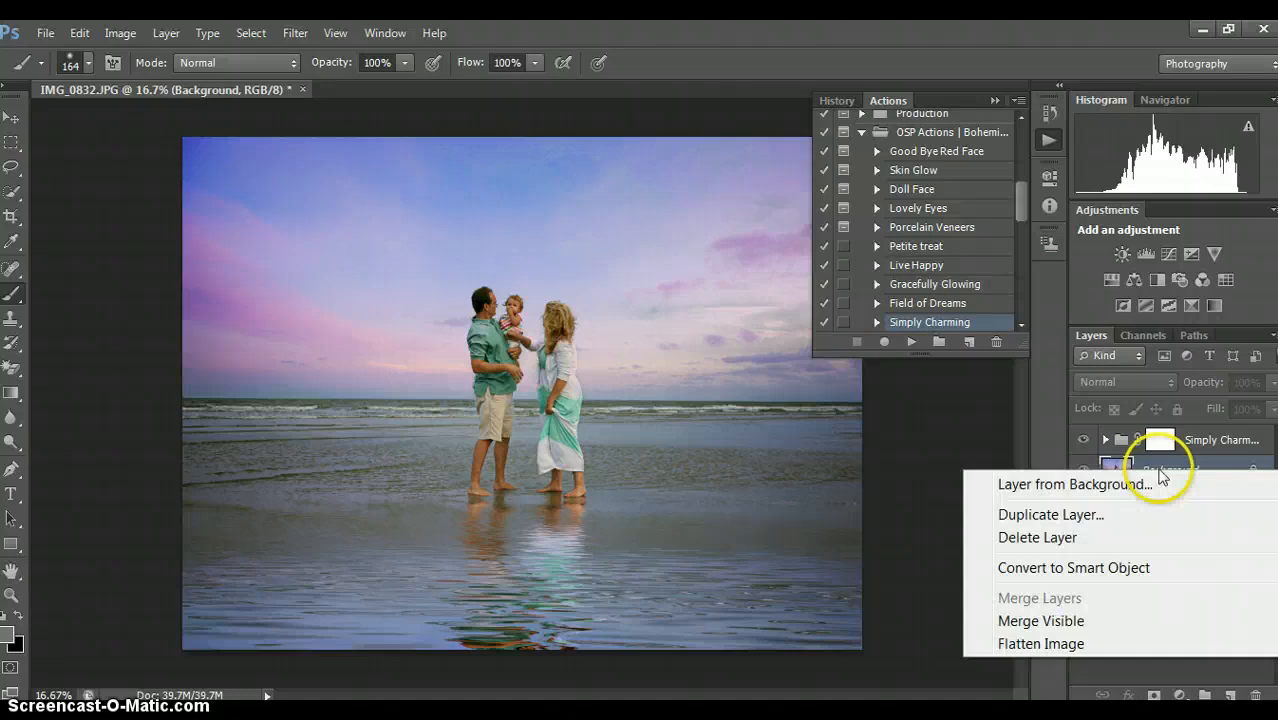
{"action": "left_click", "coordinate": [1072, 643]}
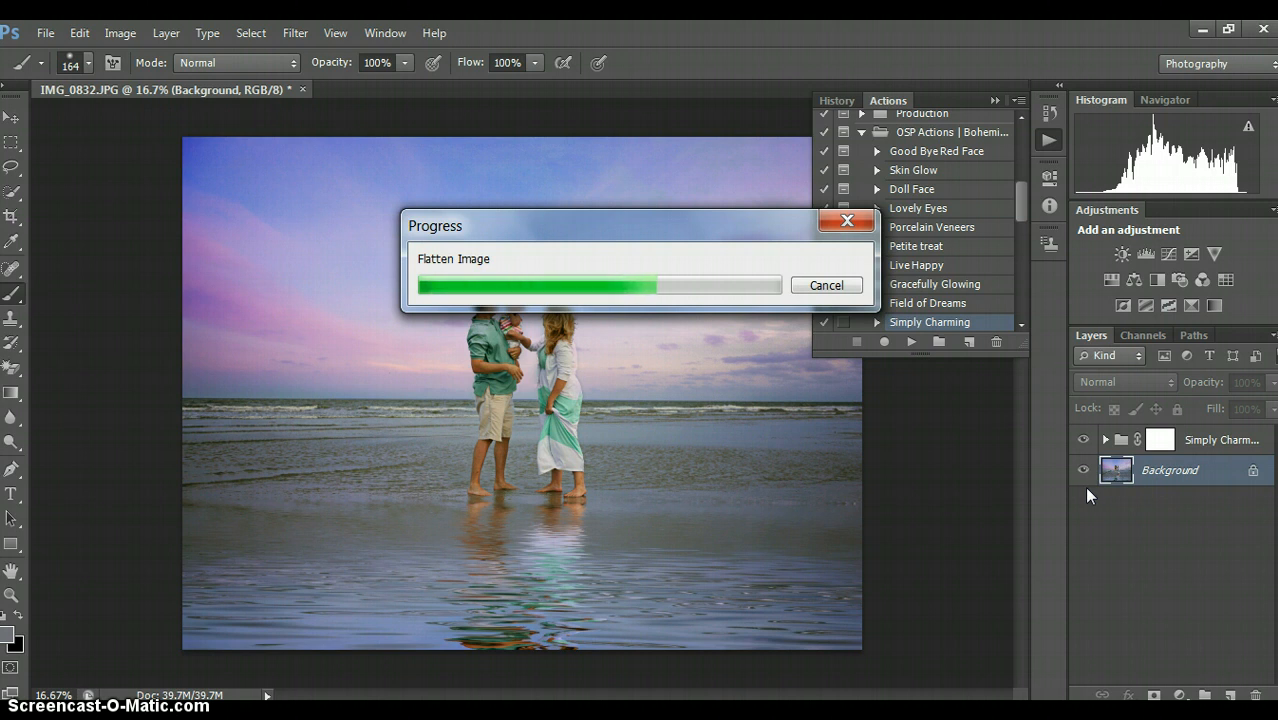
Step: Select a full-width 6 by 4 fixed-ratio area around the family with the Rectangular Marquee and crop the photo to it
{"action": "left_click", "coordinate": [11, 146]}
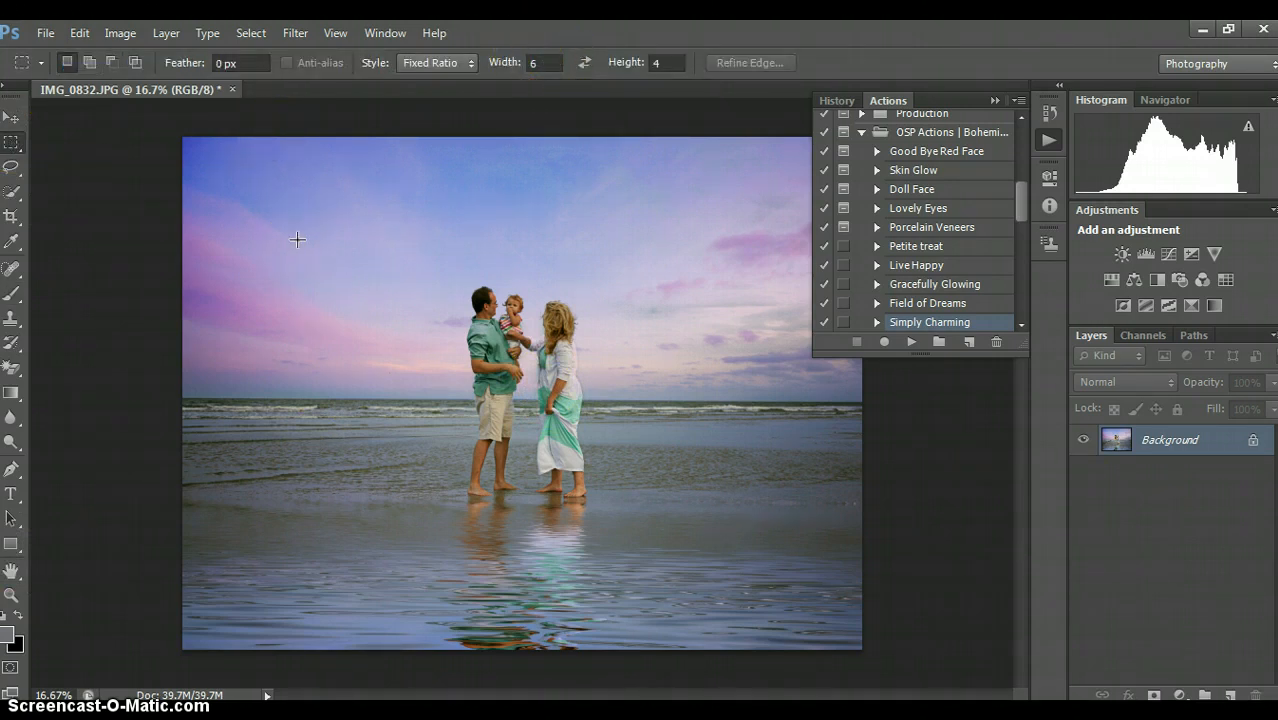
{"action": "left_click", "coordinate": [240, 192]}
{"action": "left_click", "coordinate": [183, 169]}
{"action": "left_click_drag", "start_coordinate": [180, 174], "coordinate": [930, 559]}
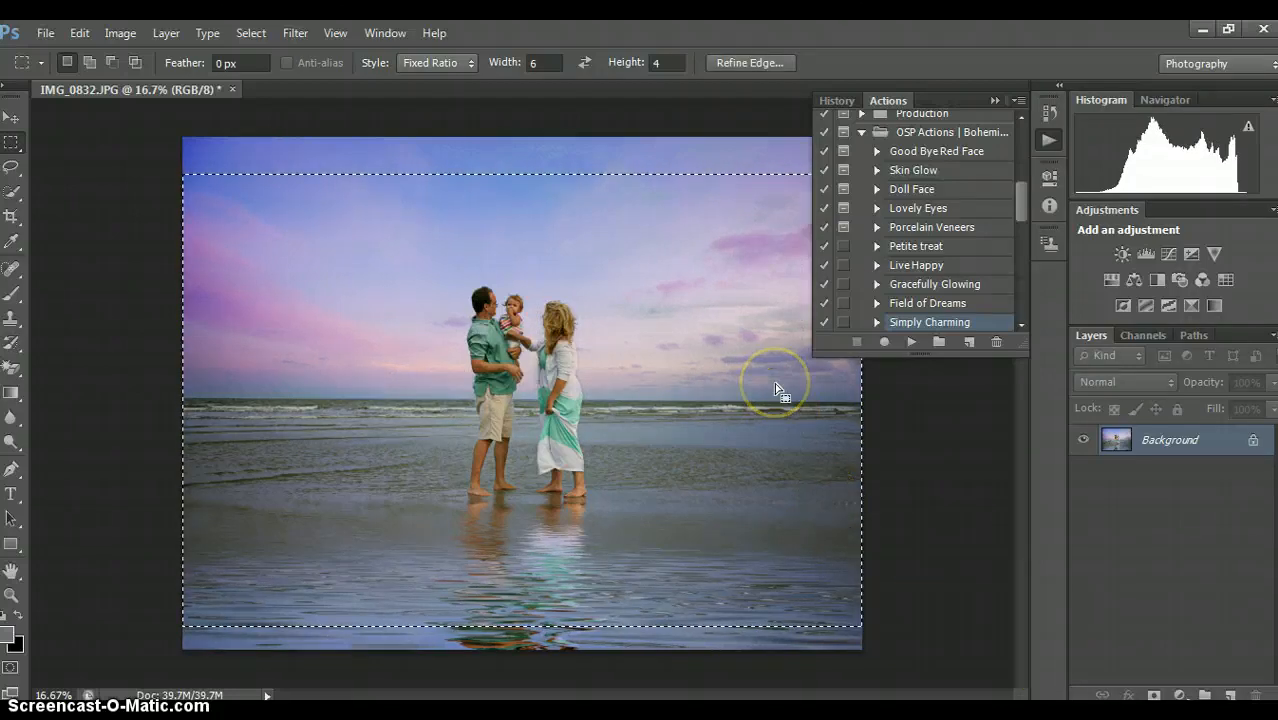
{"action": "left_click", "coordinate": [995, 100]}
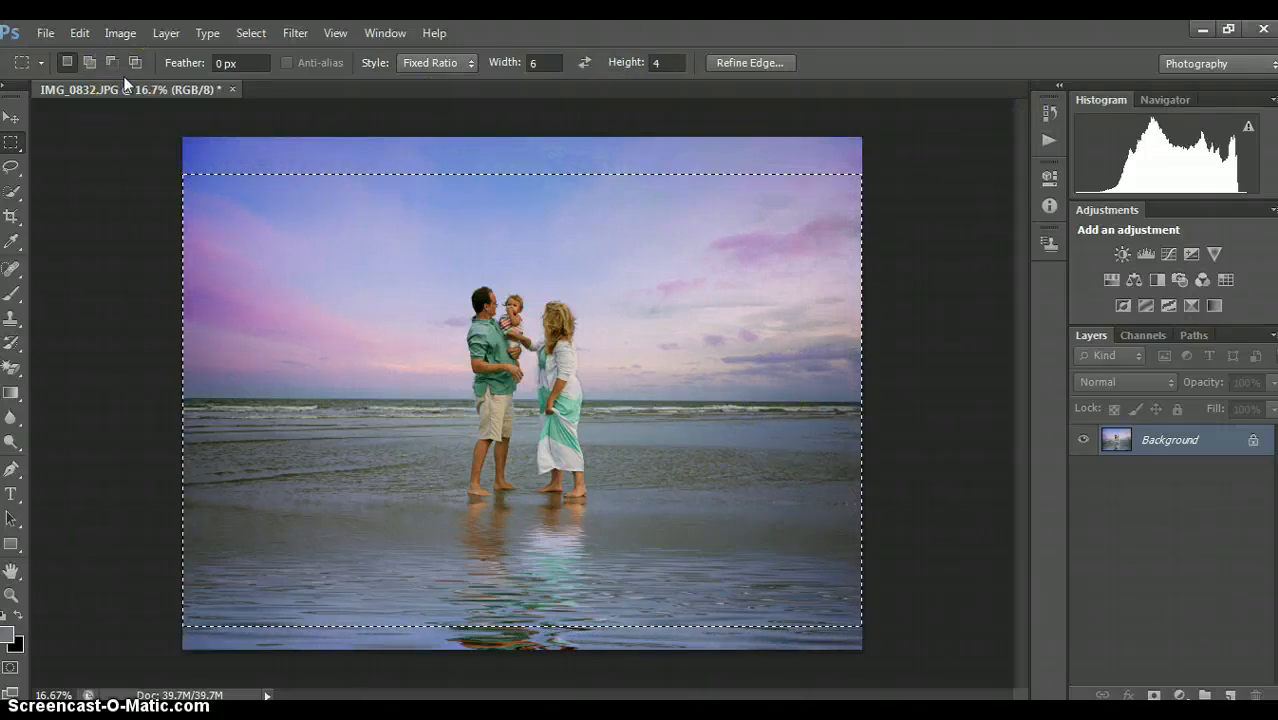
{"action": "left_click", "coordinate": [121, 32]}
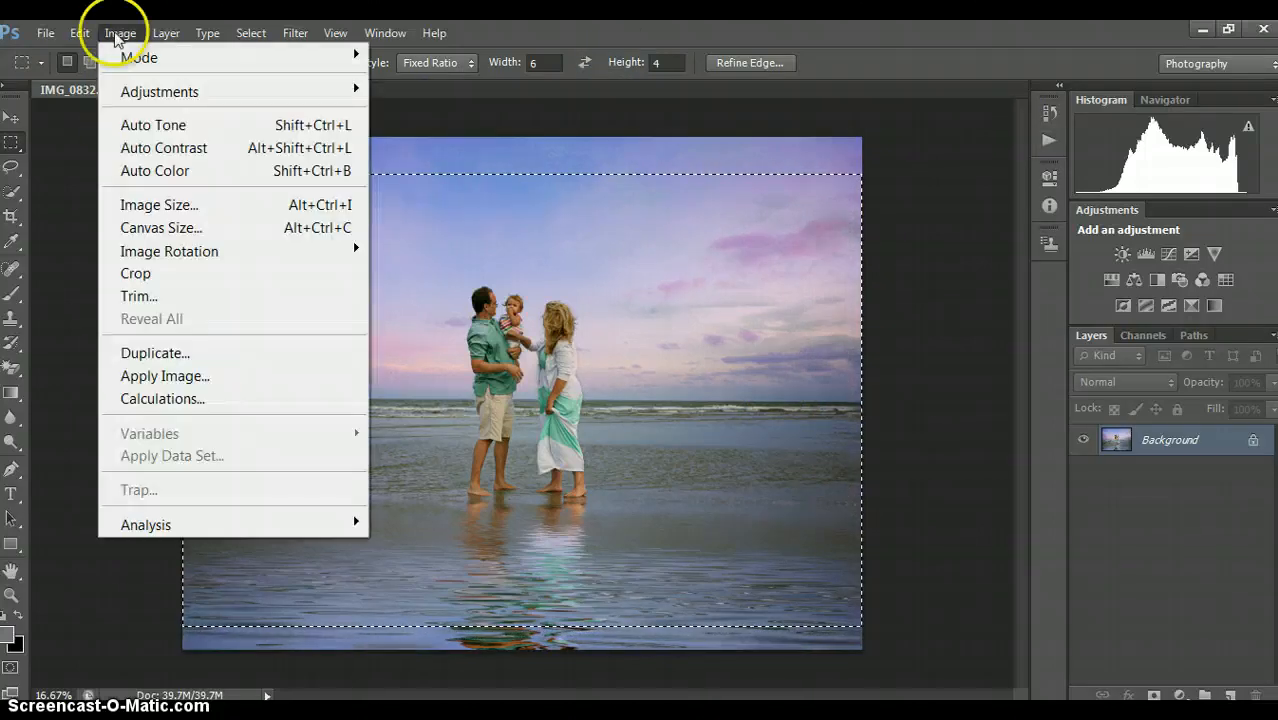
{"action": "left_click", "coordinate": [134, 274]}
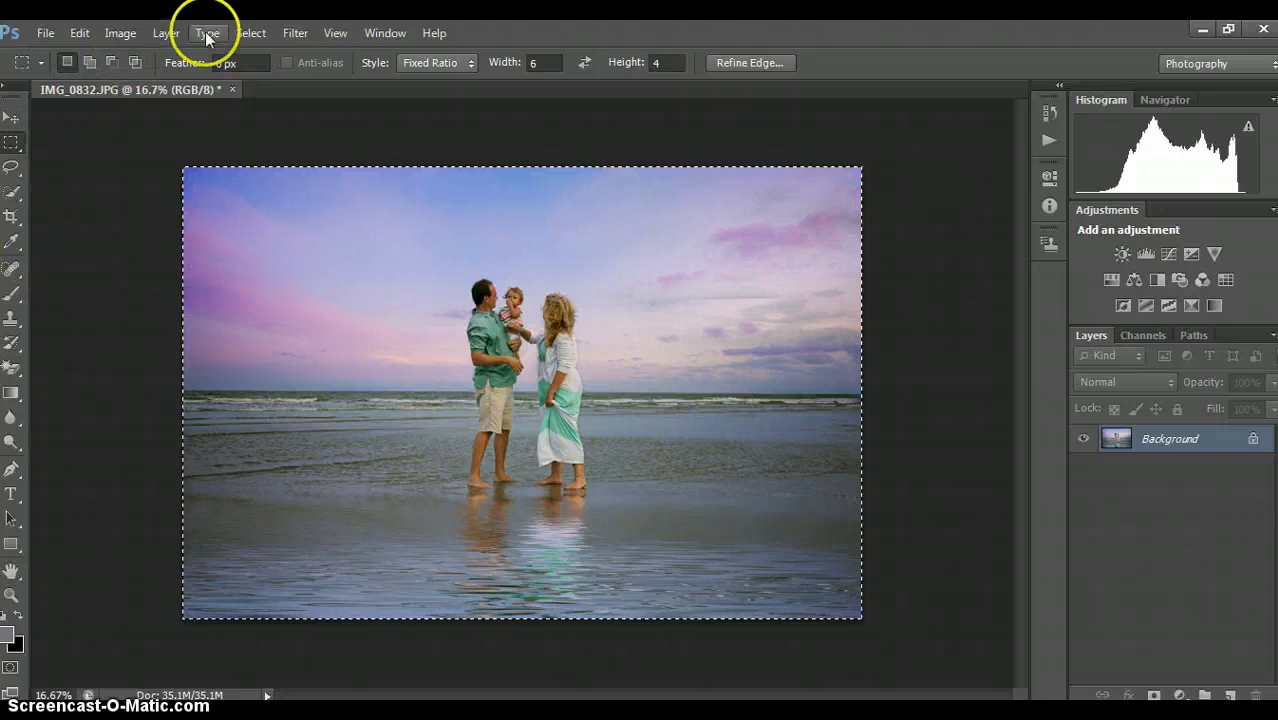
Step: Add a new blank layer above the Background with the default name and Normal mode
{"action": "left_click", "coordinate": [172, 34]}
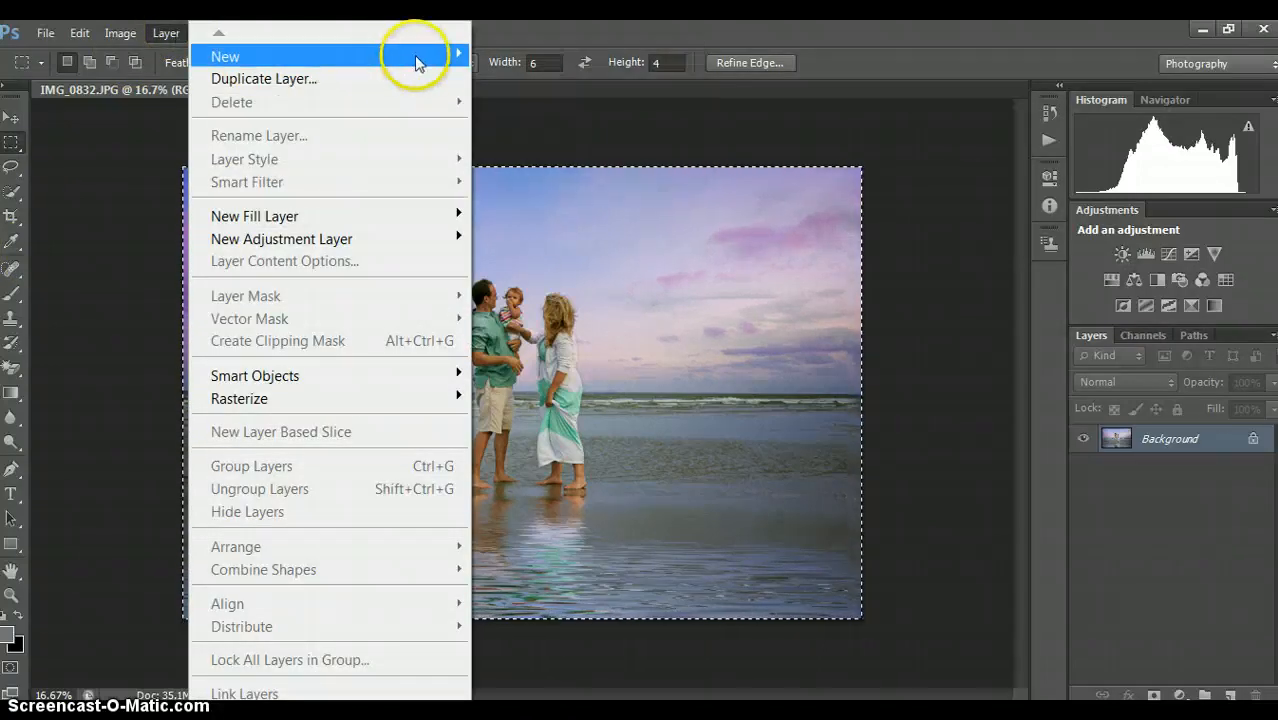
{"action": "mouse_move", "coordinate": [430, 62]}
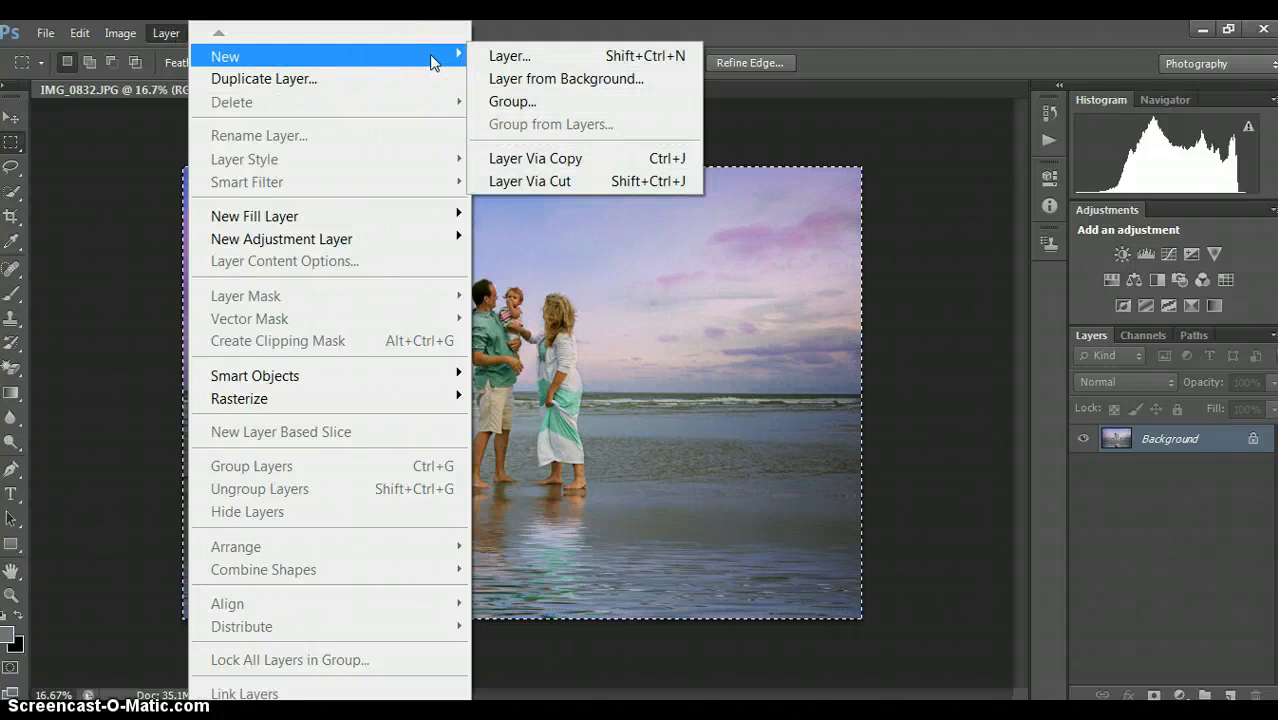
{"action": "left_click", "coordinate": [535, 56]}
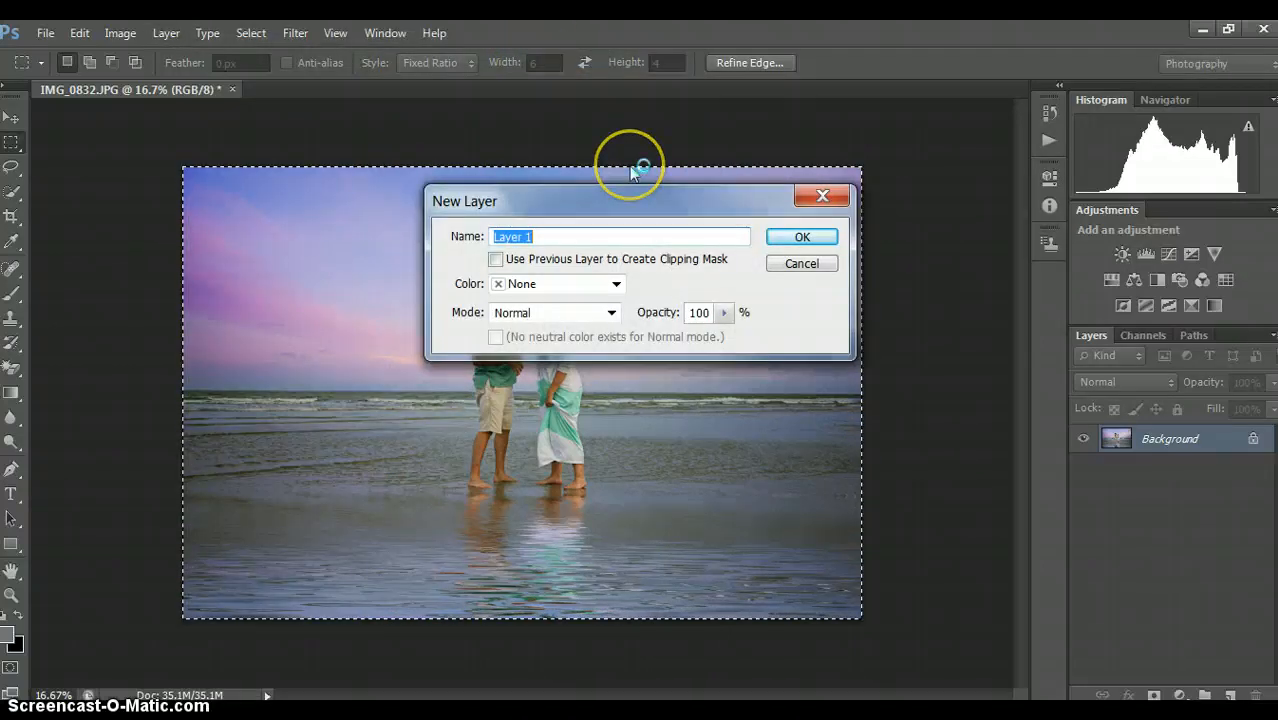
{"action": "left_click", "coordinate": [801, 236]}
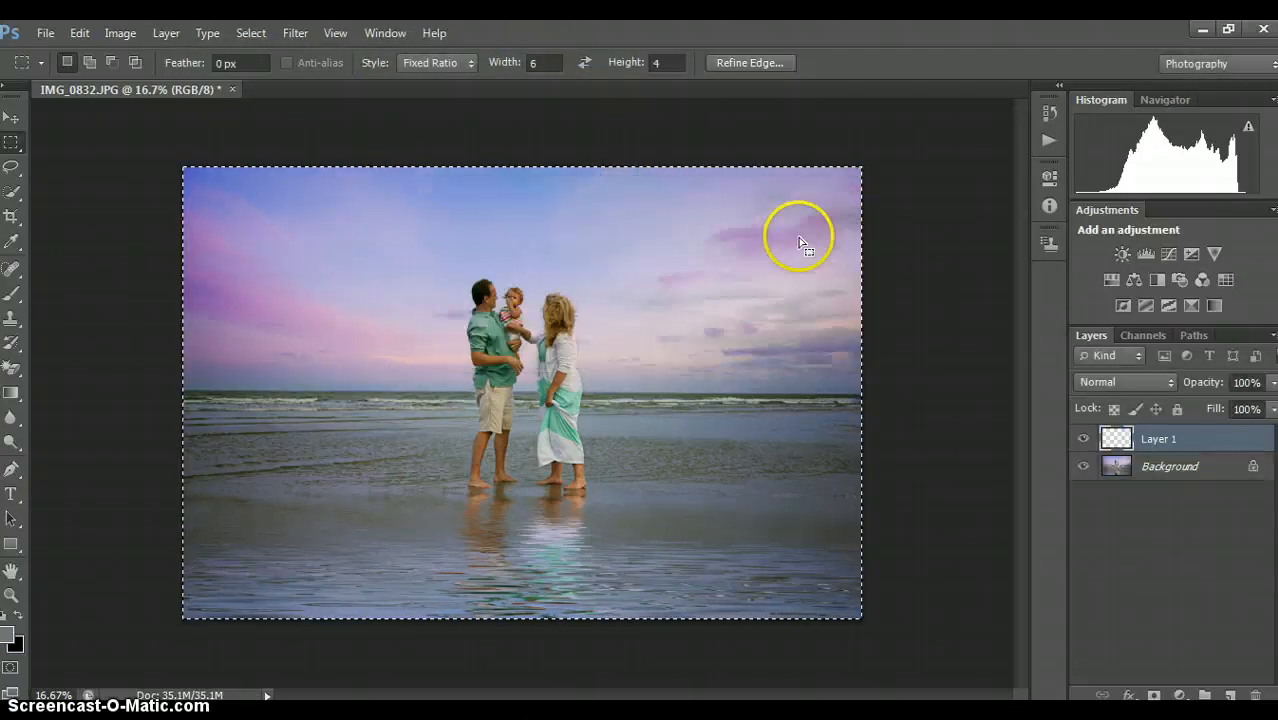
Step: Choose the 420 px logo brush preset for the Brush tool and set its size to 1020 px
{"action": "left_click", "coordinate": [12, 292]}
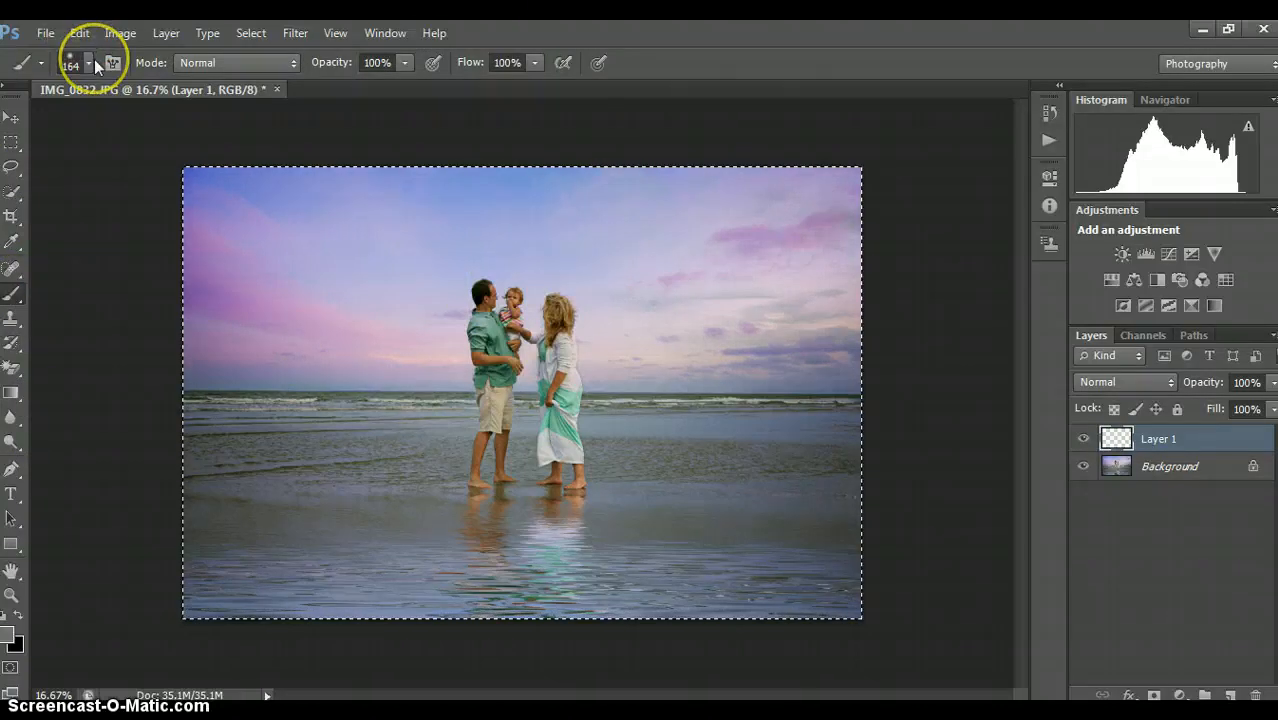
{"action": "left_click", "coordinate": [89, 64]}
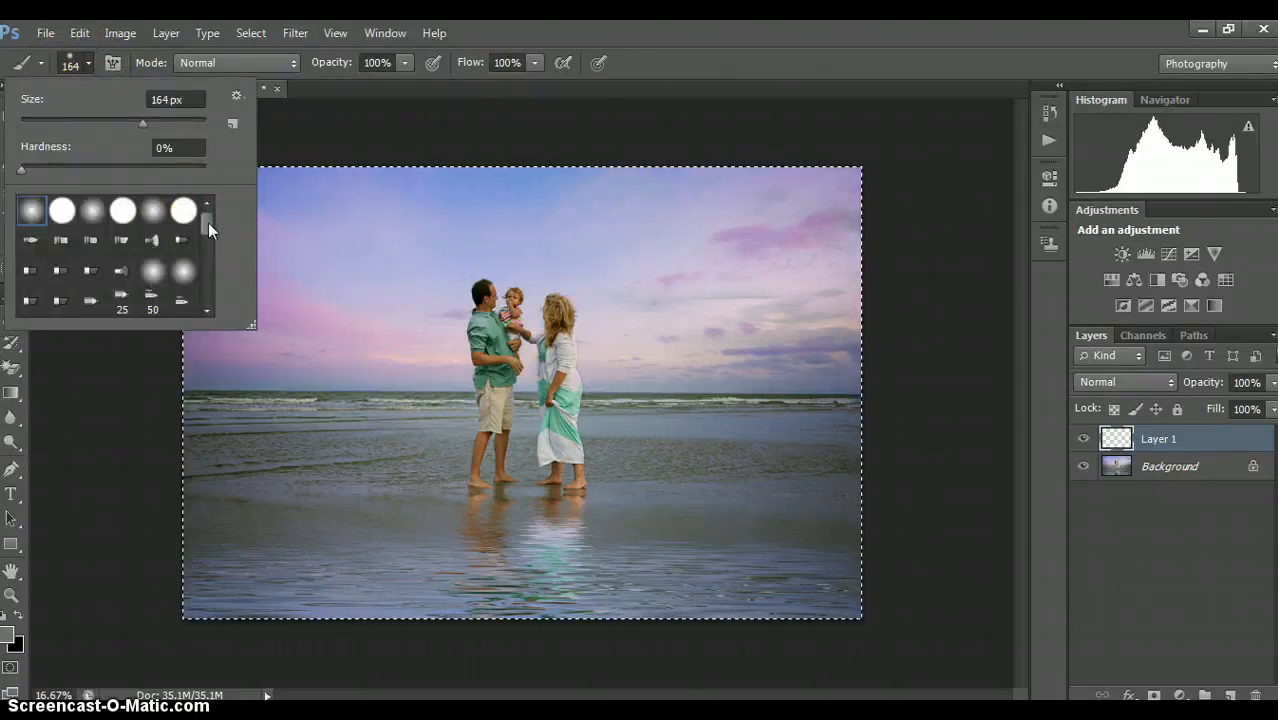
{"action": "left_click", "coordinate": [205, 296]}
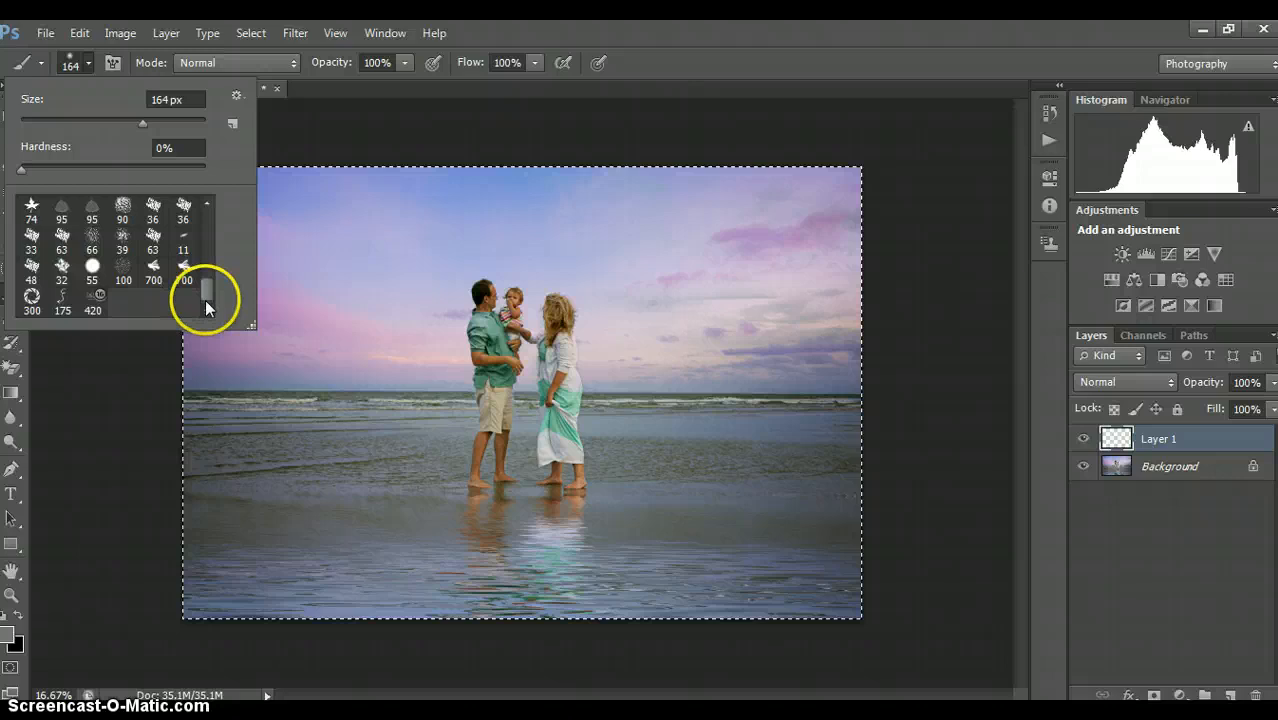
{"action": "left_click", "coordinate": [88, 306]}
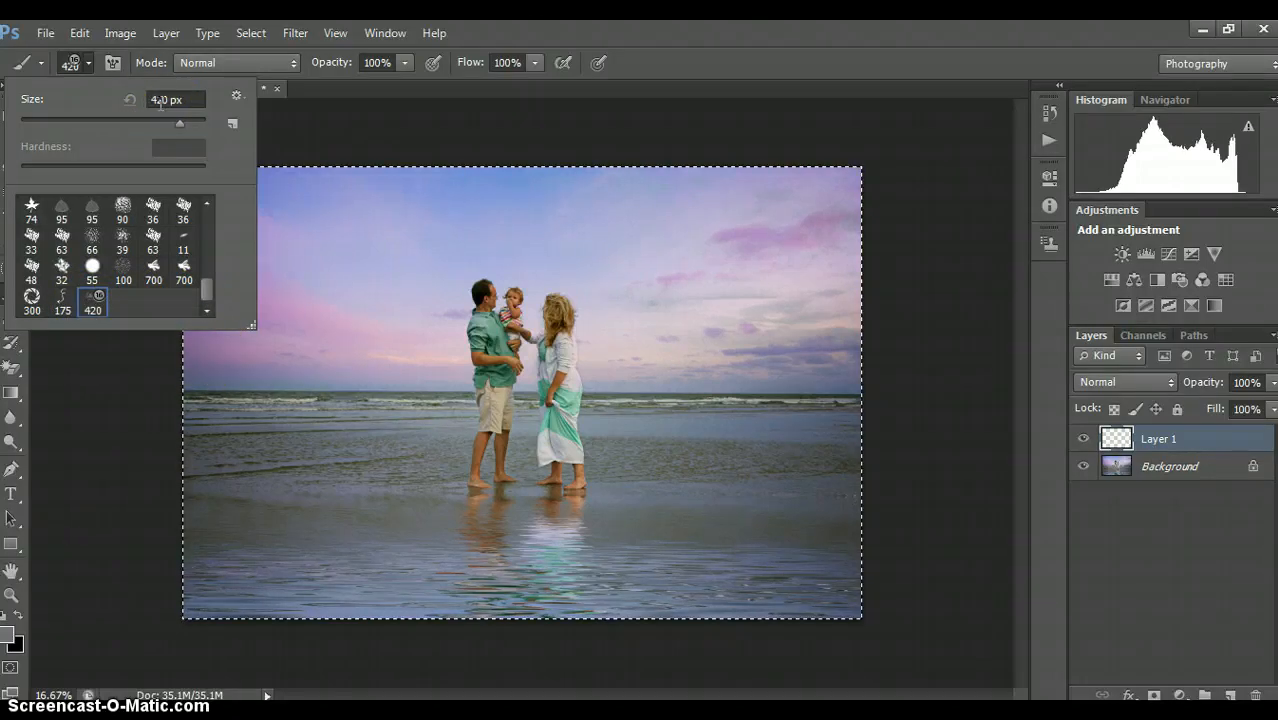
{"action": "left_click", "coordinate": [158, 103]}
{"action": "type", "text": "1020"}
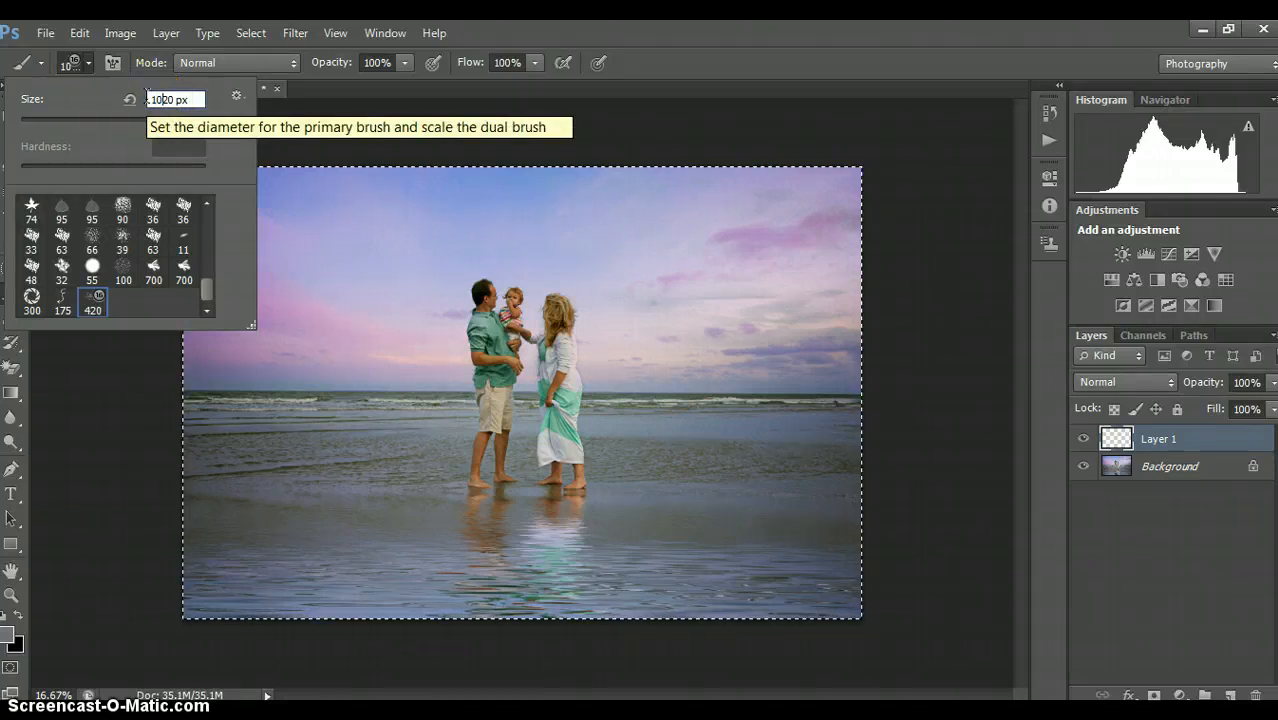
Step: Make white the foreground color and stamp the Little Elise Photography logo once on the wet sand left of the couple's reflection
{"action": "left_click", "coordinate": [22, 624]}
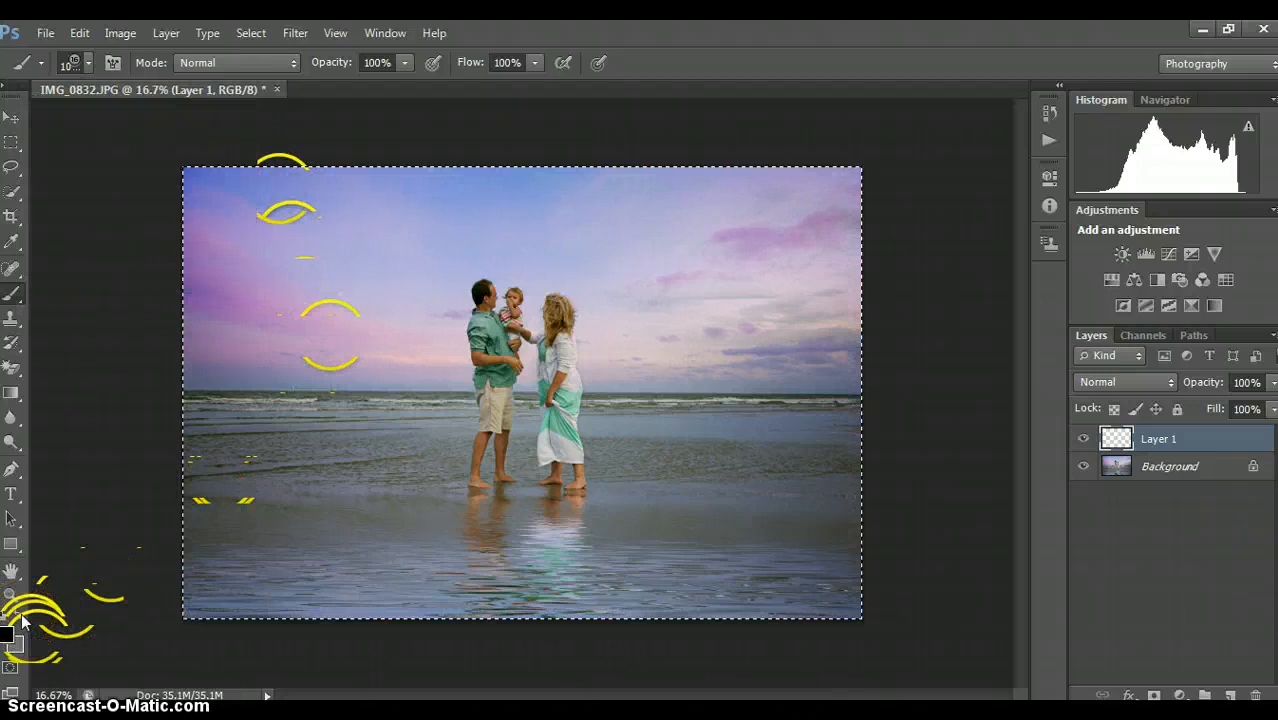
{"action": "left_click", "coordinate": [22, 624]}
{"action": "left_click", "coordinate": [315, 532]}
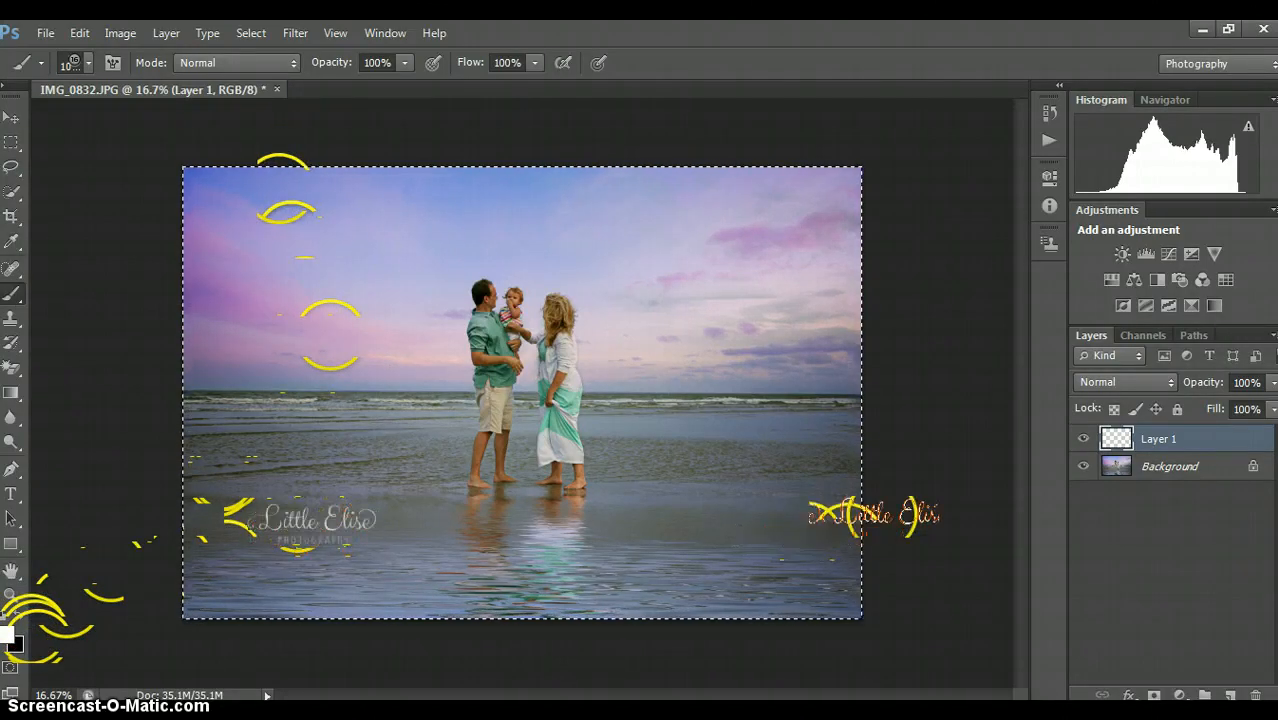
Step: Set the logo layer's blend mode to Overlay and its opacity to 78%, and make the Background the active layer
{"action": "left_click", "coordinate": [1272, 388]}
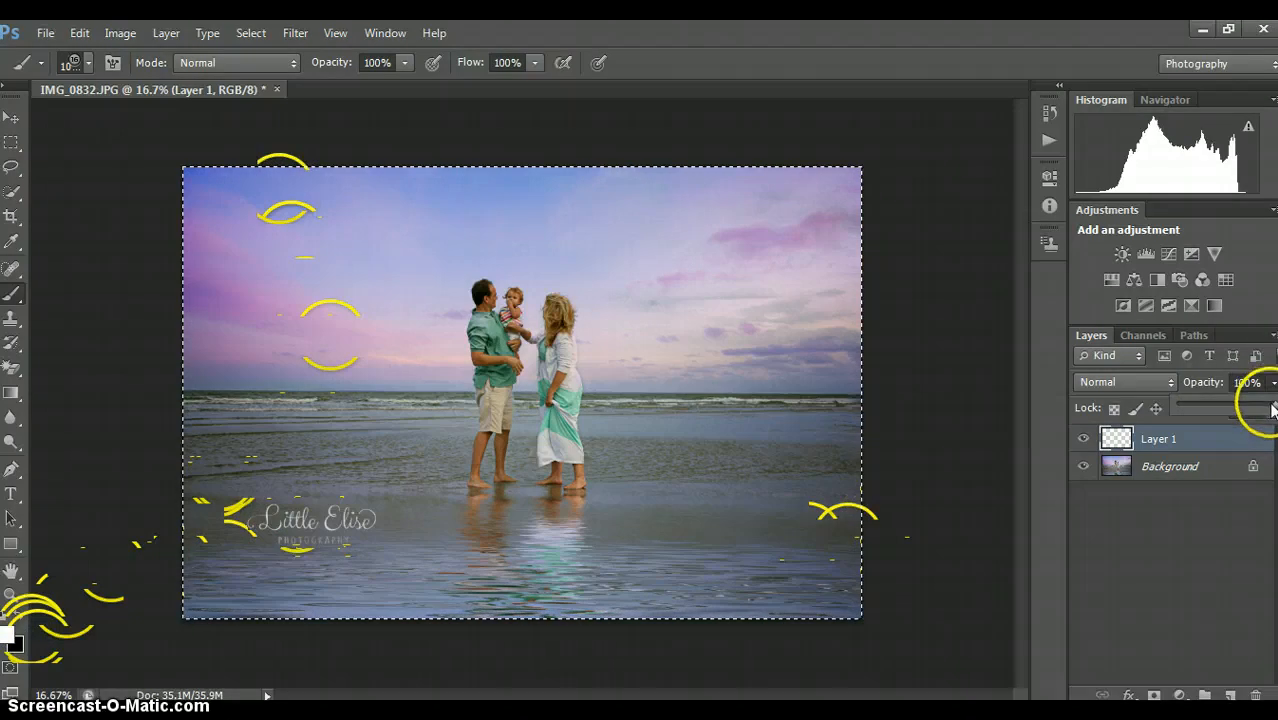
{"action": "left_click_drag", "start_coordinate": [1272, 410], "coordinate": [1226, 414]}
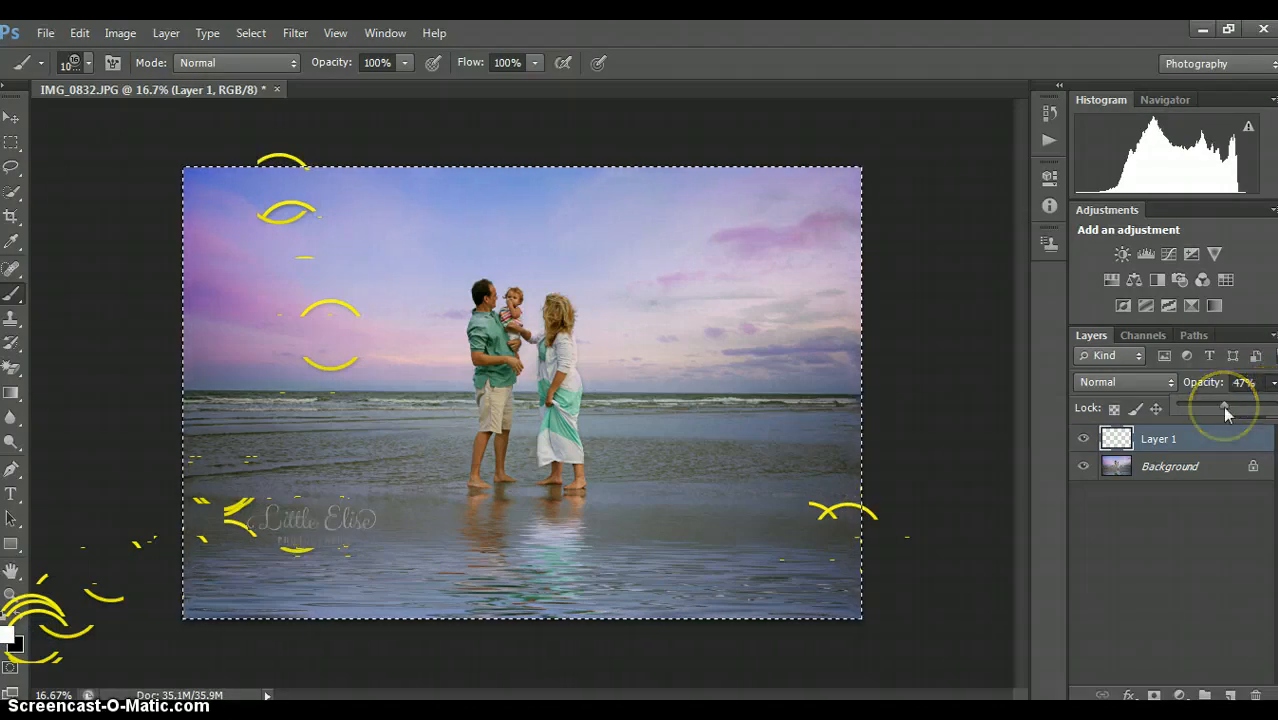
{"action": "left_click", "coordinate": [1165, 382]}
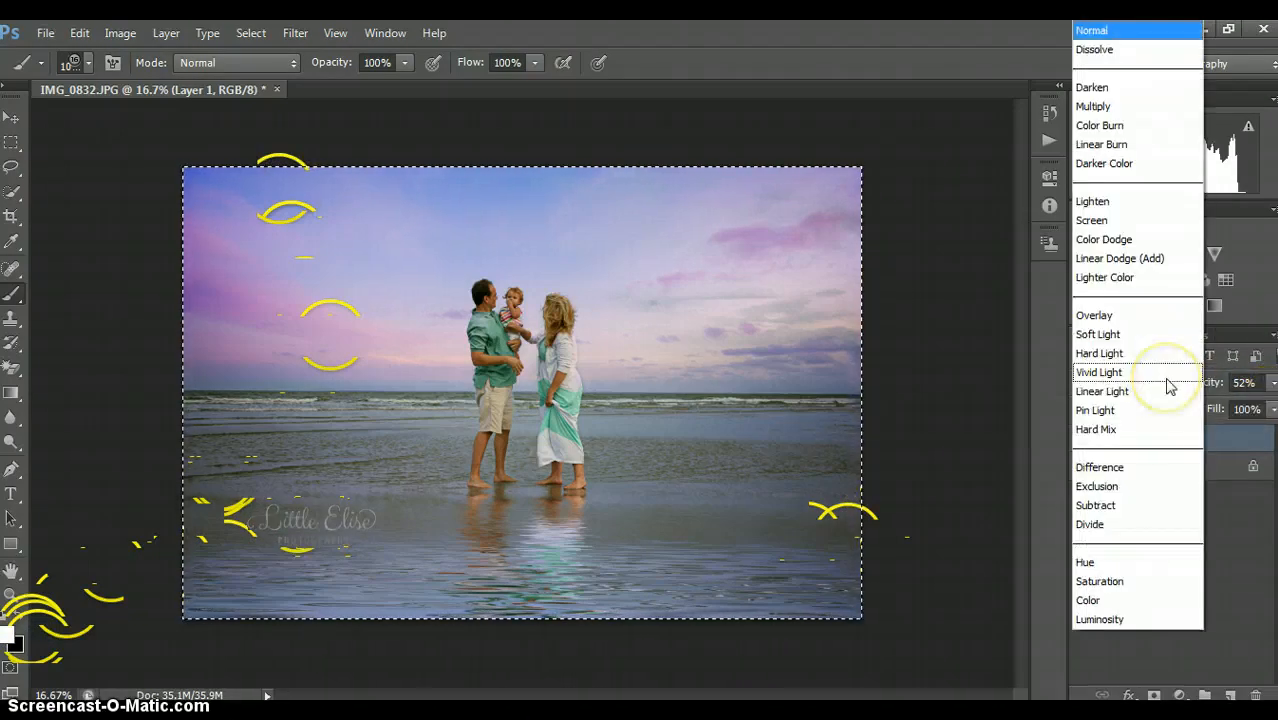
{"action": "left_click", "coordinate": [1140, 315]}
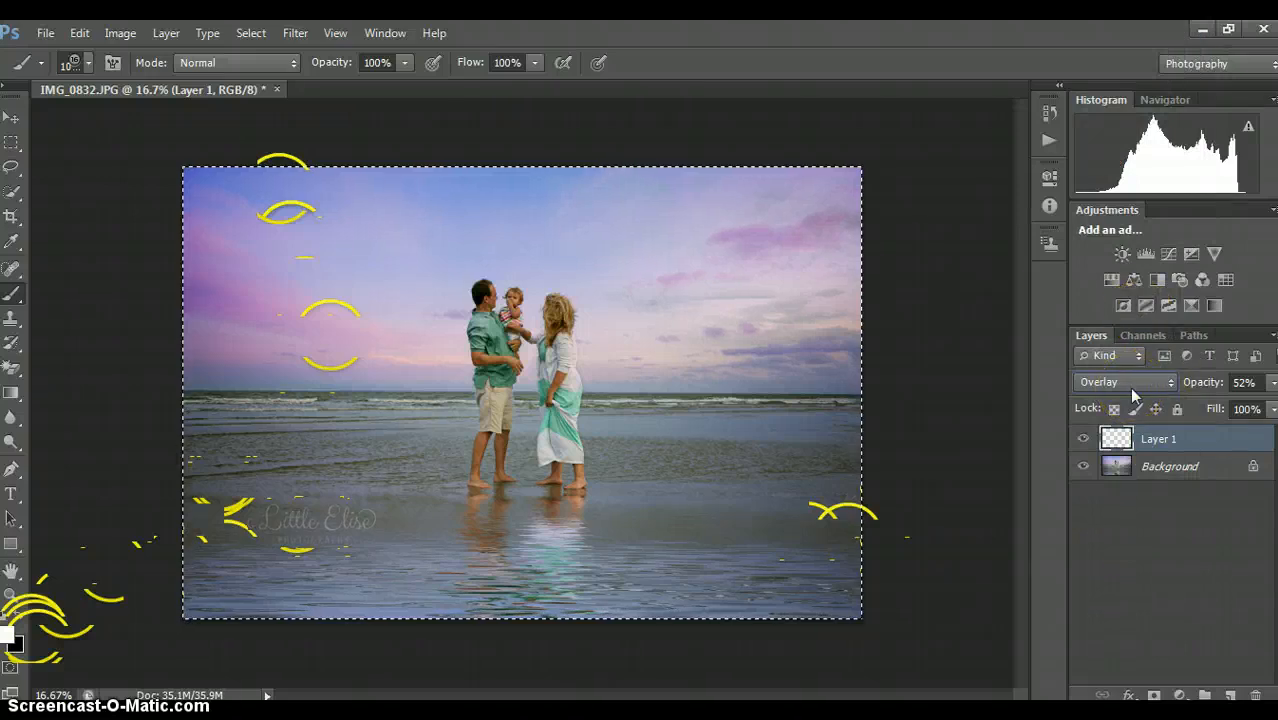
{"action": "left_click", "coordinate": [1272, 382]}
{"action": "left_click_drag", "start_coordinate": [1240, 408], "coordinate": [1259, 410]}
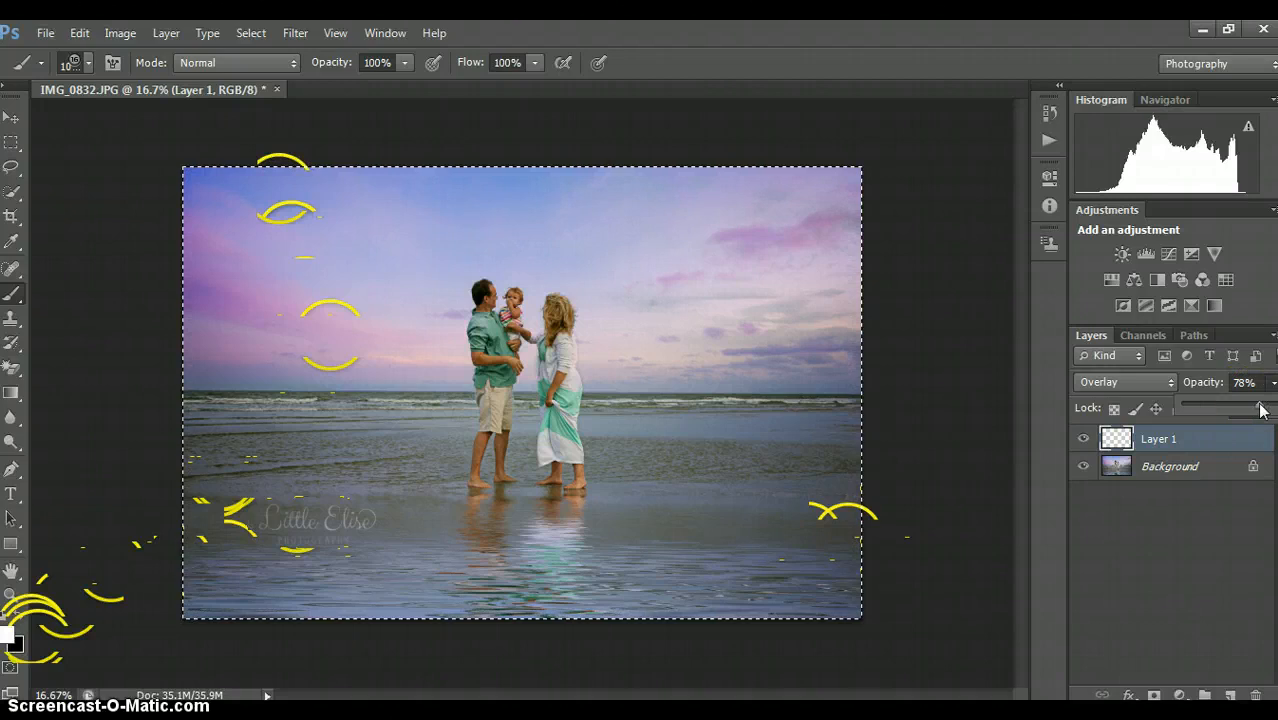
{"action": "left_click", "coordinate": [1176, 465]}
{"action": "left_click", "coordinate": [1079, 438]}
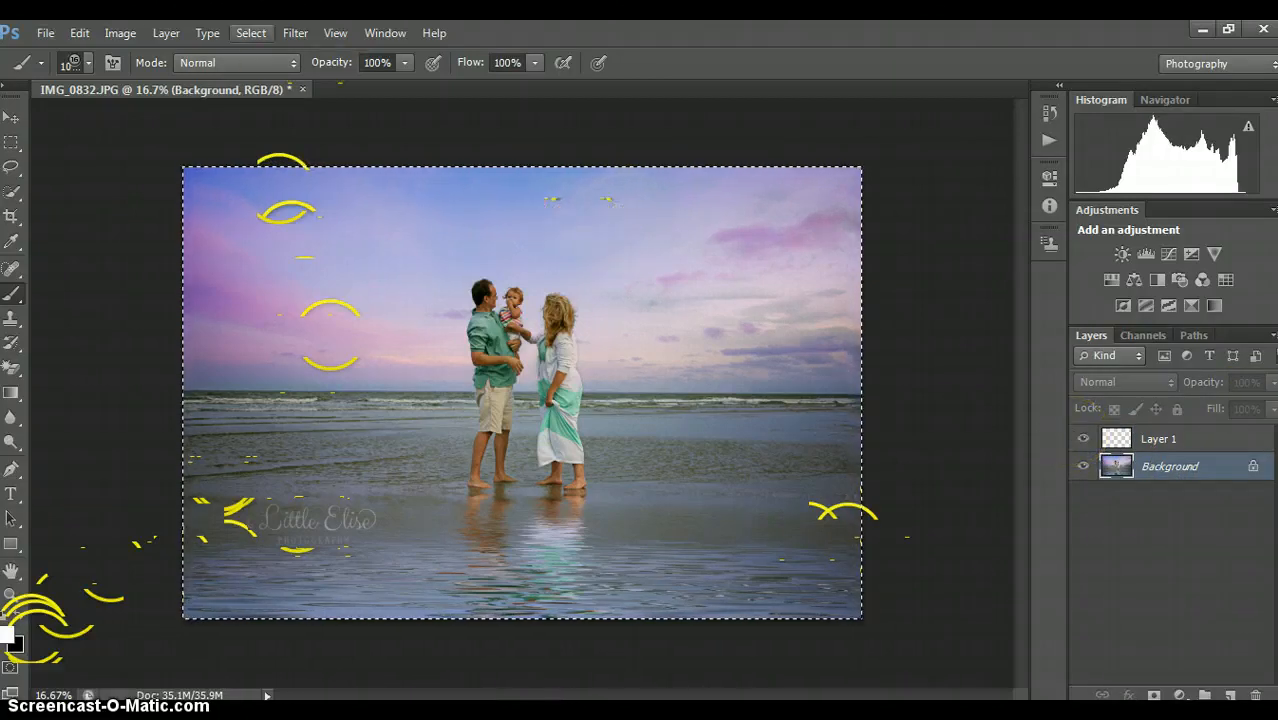
Step: Compare the edited photo with its saved original by reverting the file and undoing the revert, repeating the comparison once
{"action": "left_click", "coordinate": [80, 35]}
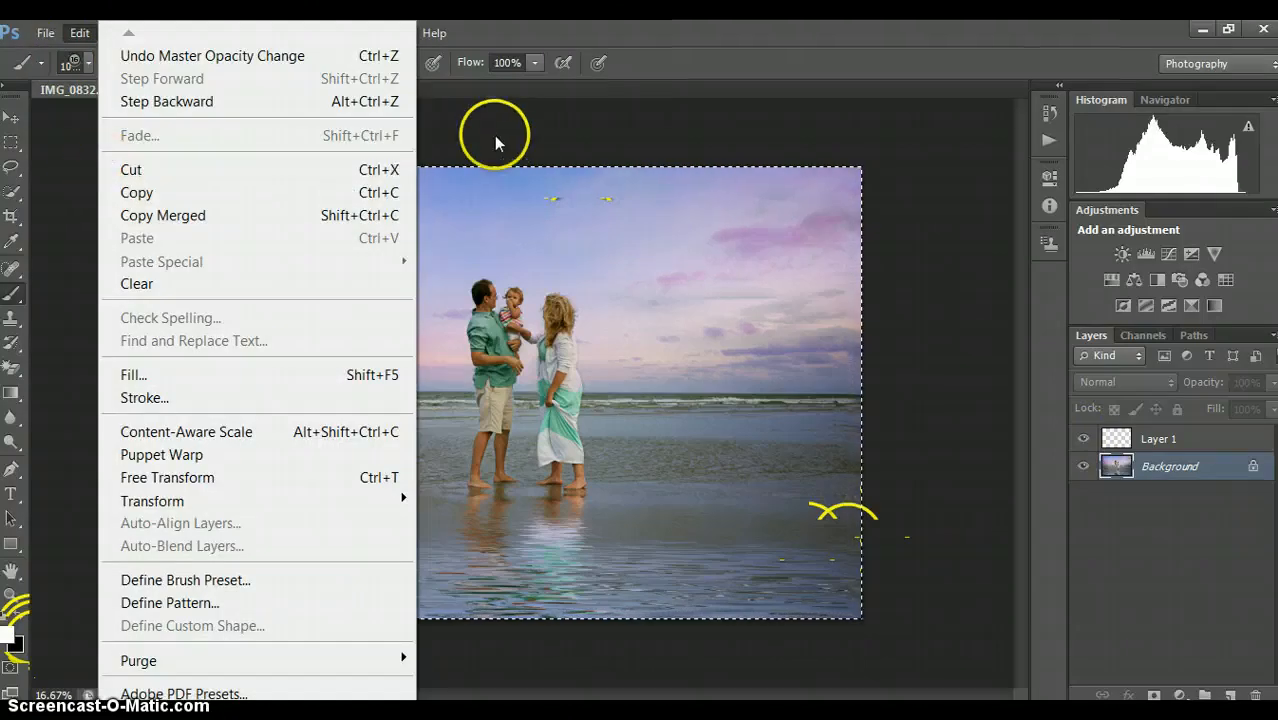
{"action": "left_click", "coordinate": [495, 143]}
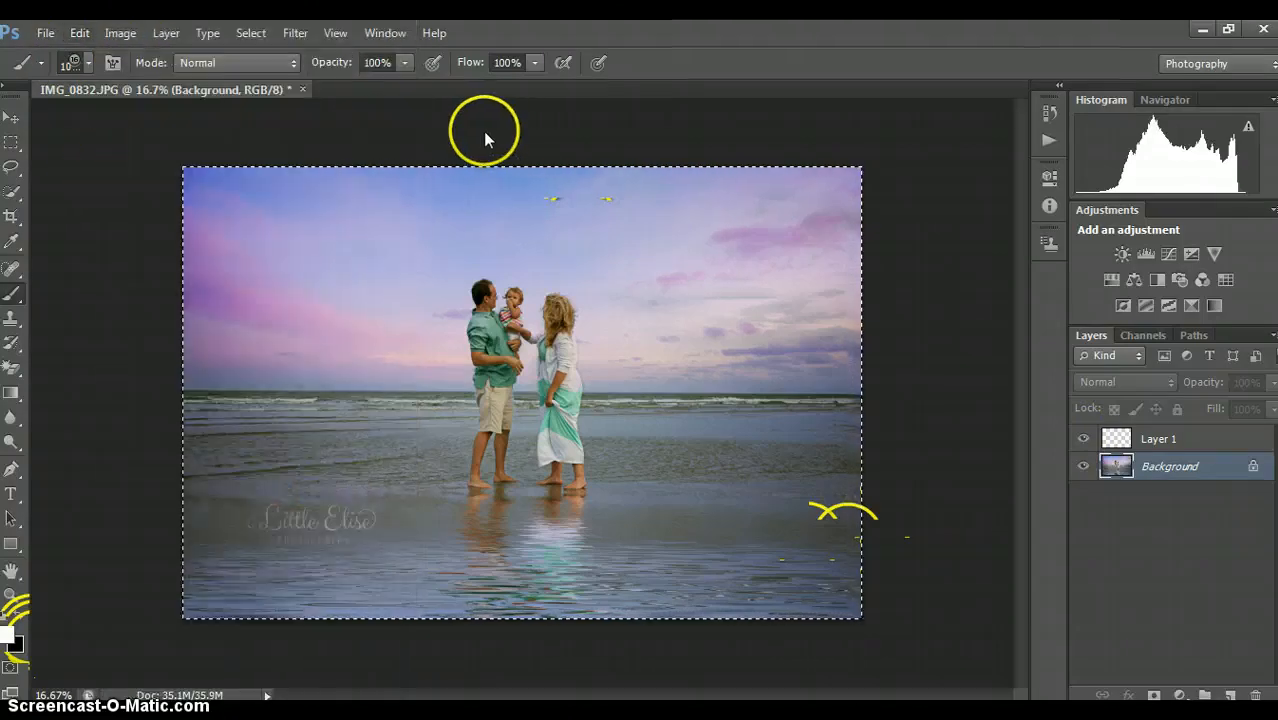
{"action": "left_click", "coordinate": [45, 36]}
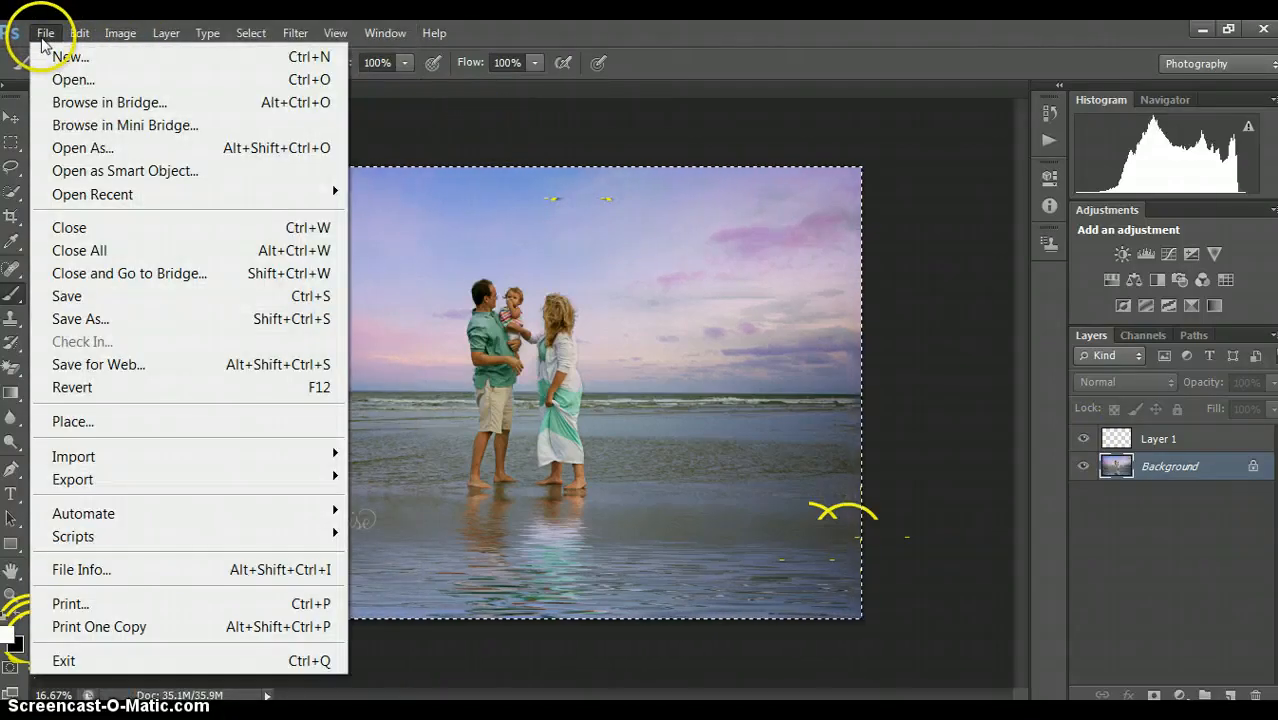
{"action": "left_click", "coordinate": [58, 387]}
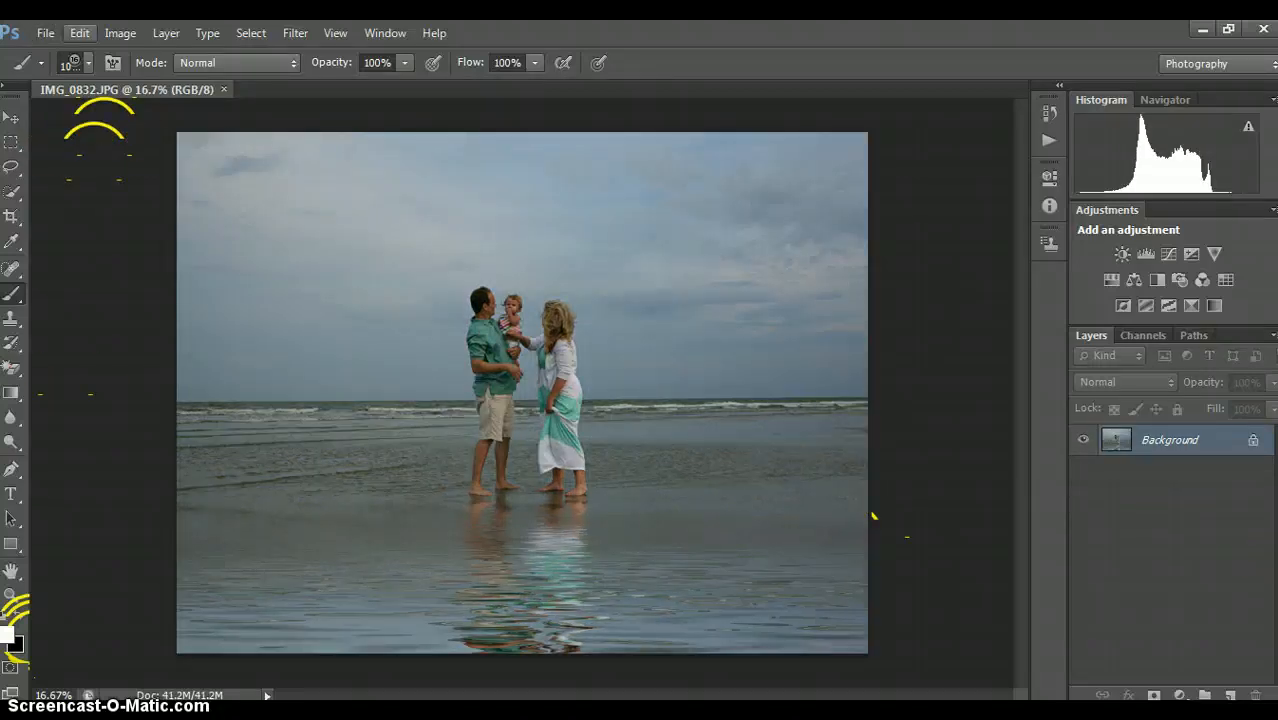
{"action": "left_click", "coordinate": [74, 31]}
{"action": "left_click", "coordinate": [126, 50]}
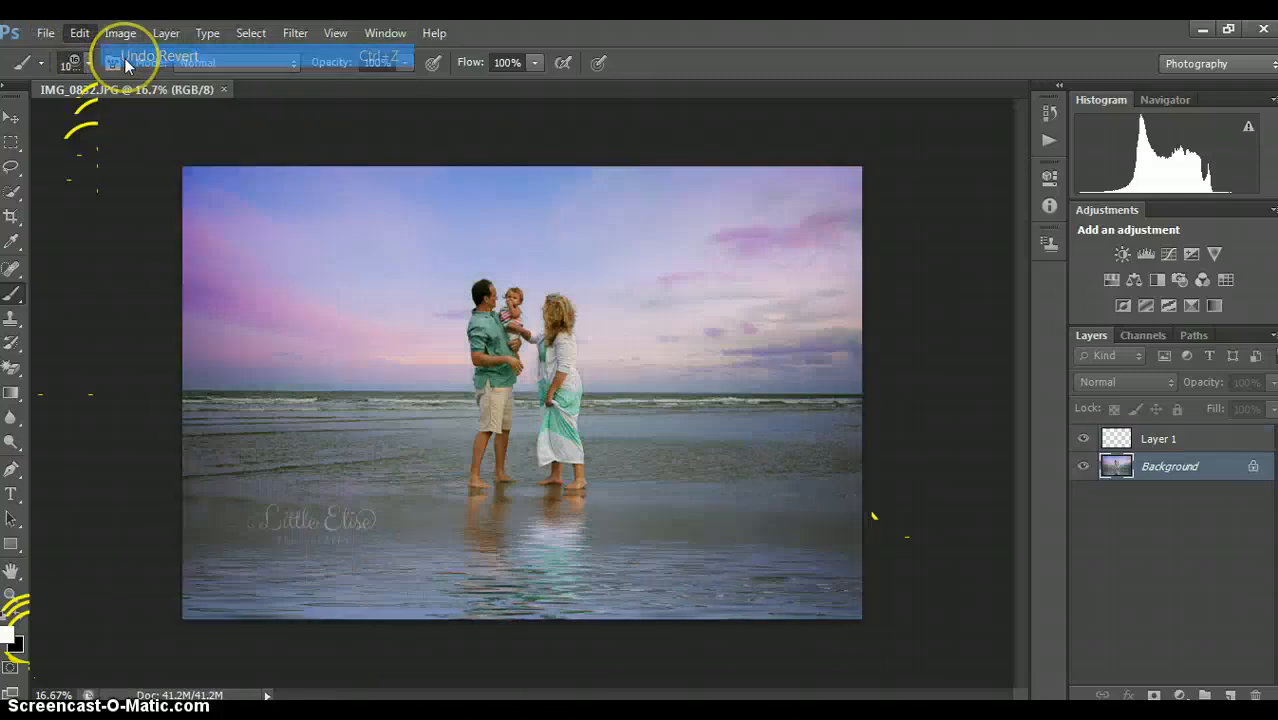
{"action": "left_click", "coordinate": [79, 32]}
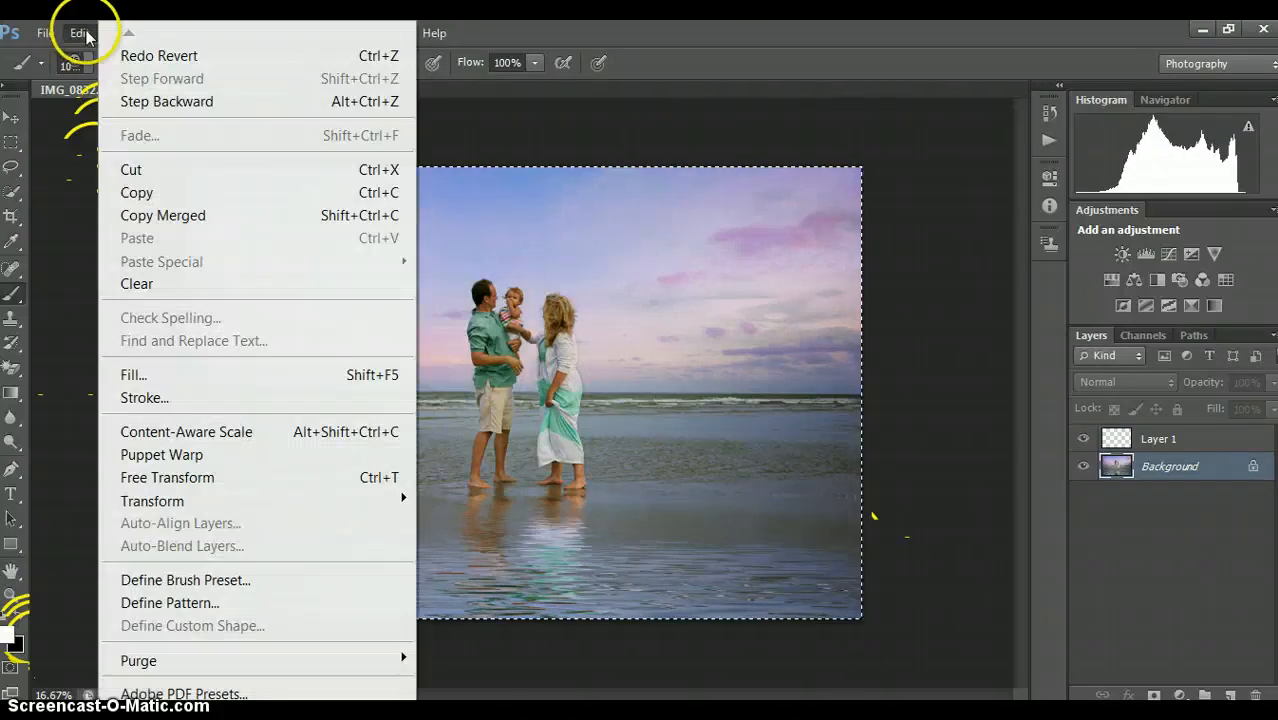
{"action": "left_click", "coordinate": [120, 56]}
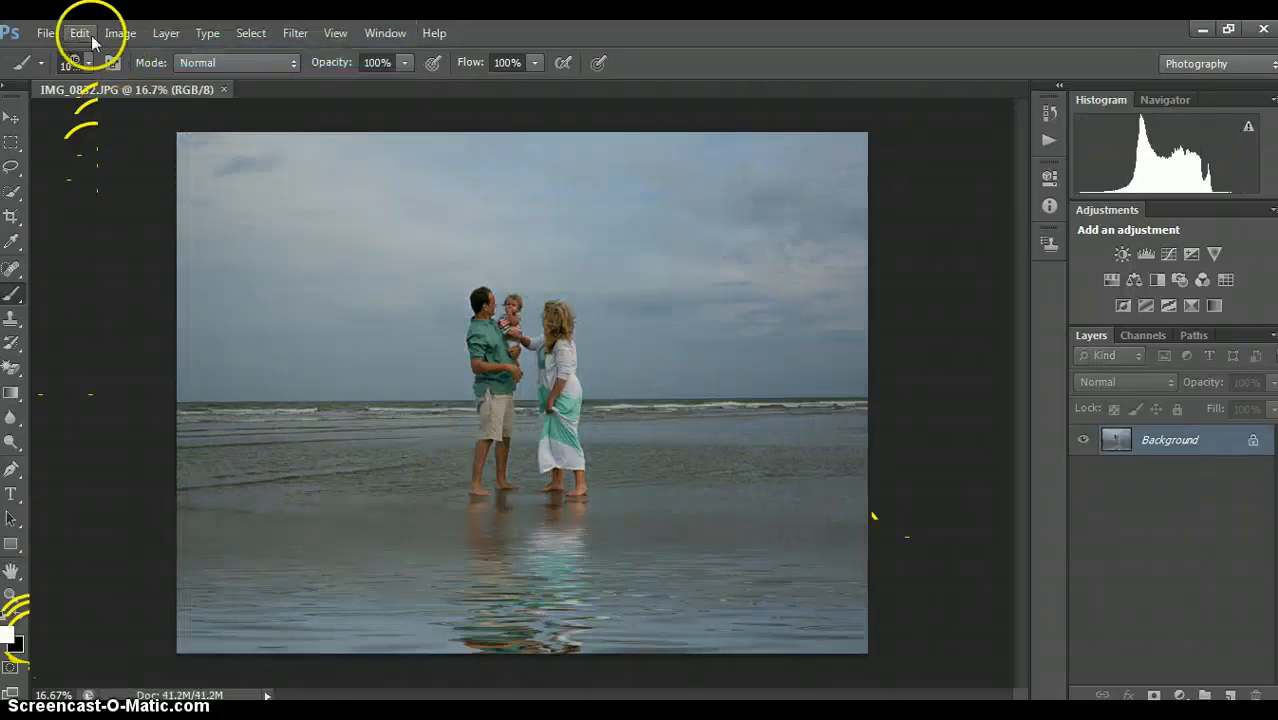
{"action": "left_click", "coordinate": [79, 32]}
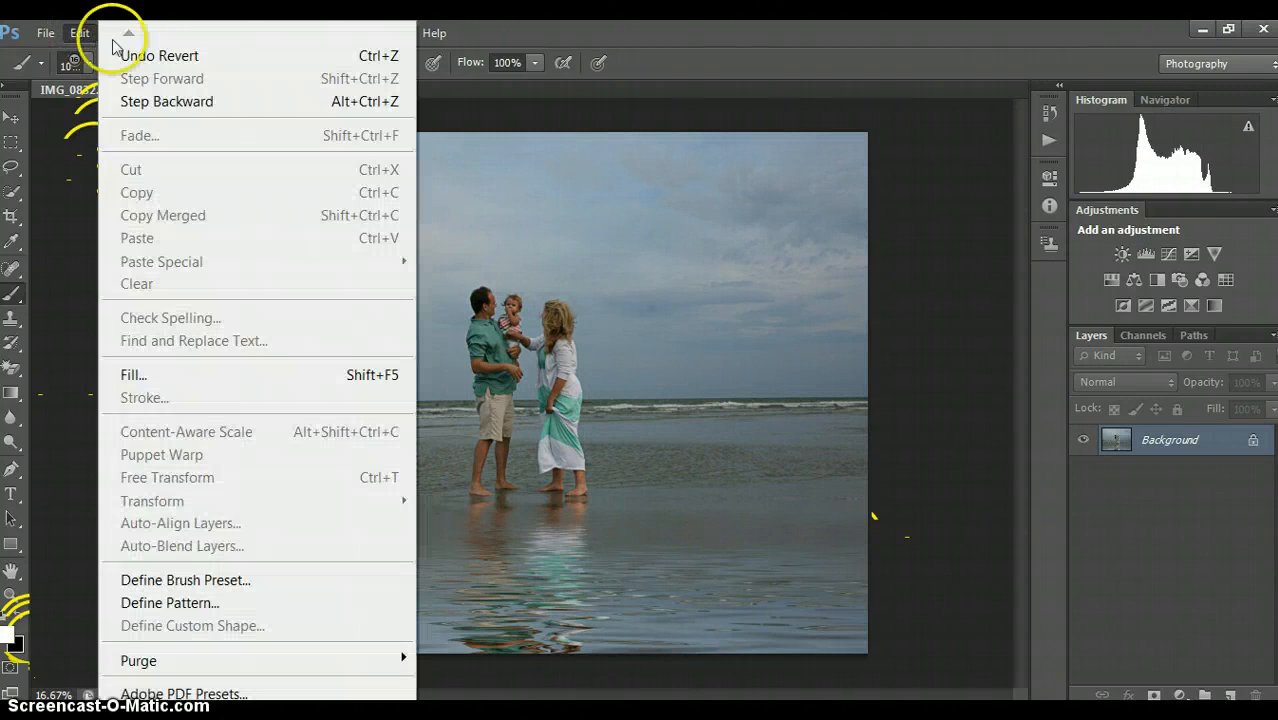
{"action": "left_click", "coordinate": [120, 55]}
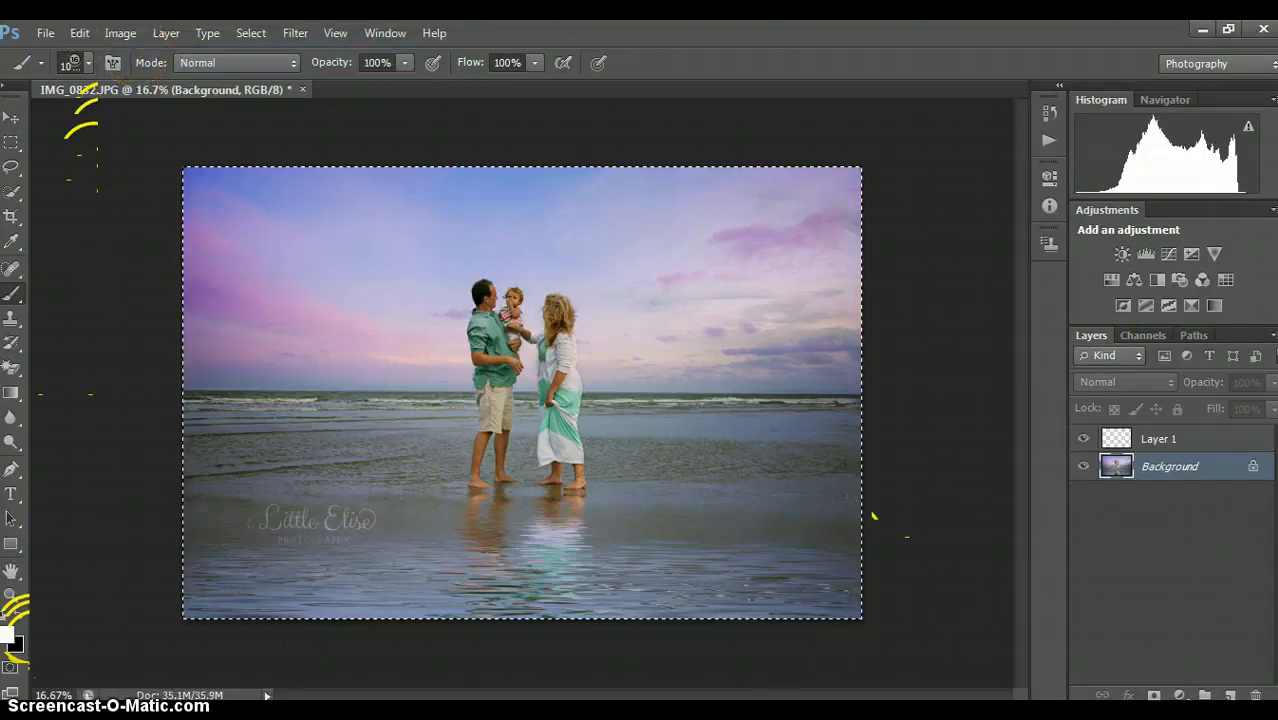